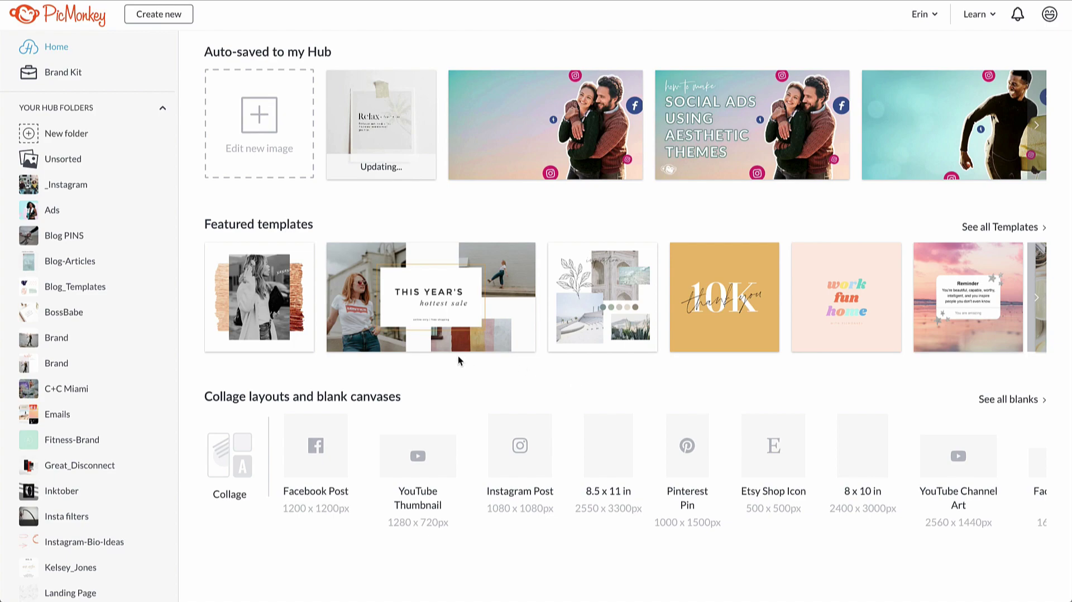
Step: Create a new blank Facebook Ad canvas at 1200 × 628 px
left_click(178, 14)
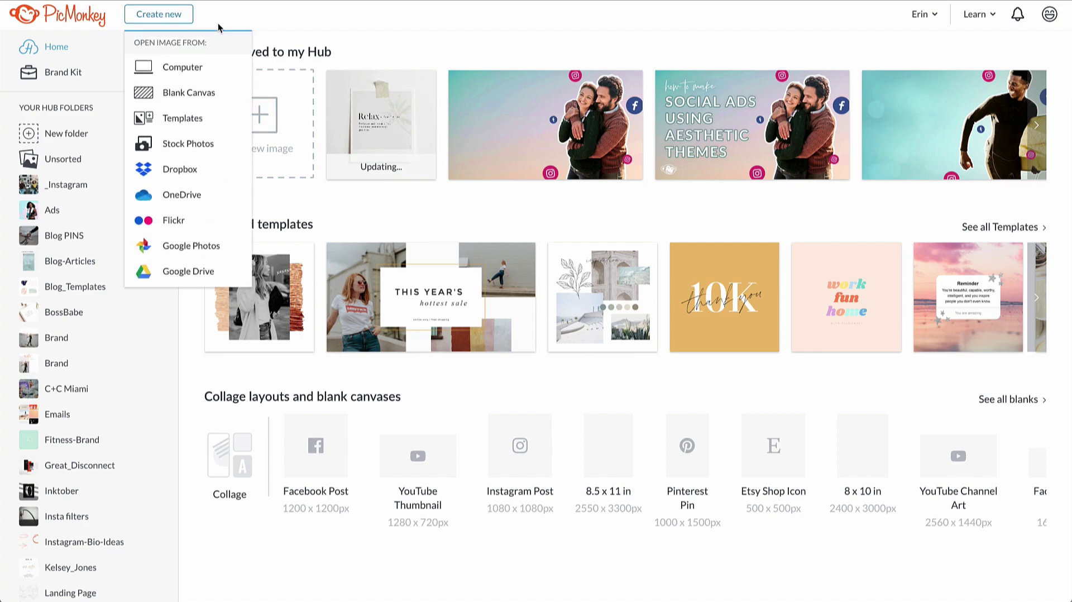
left_click(205, 91)
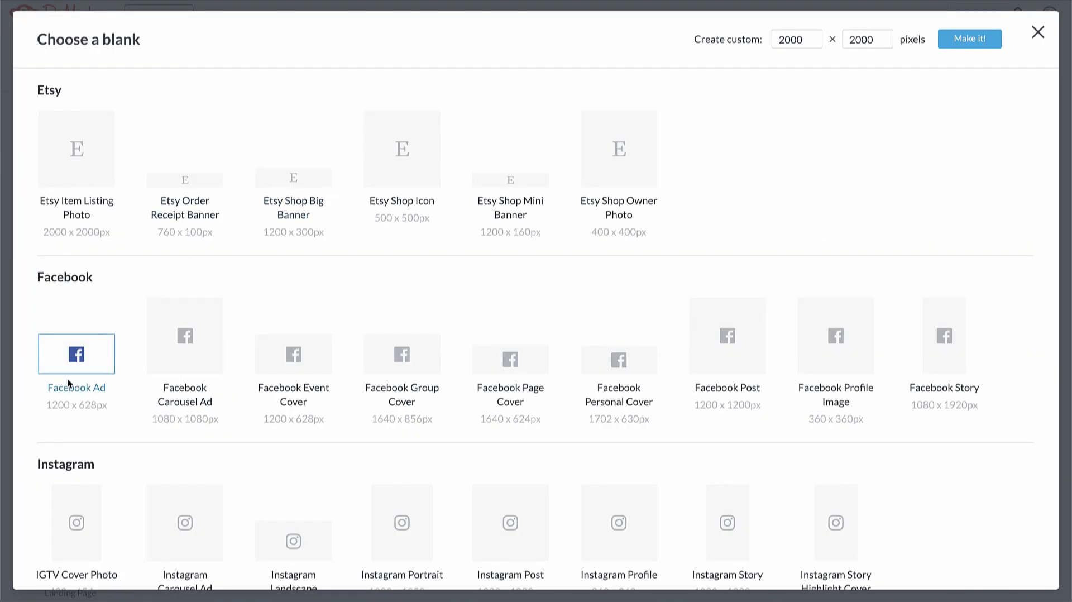
scroll(210, 374, "down", 2)
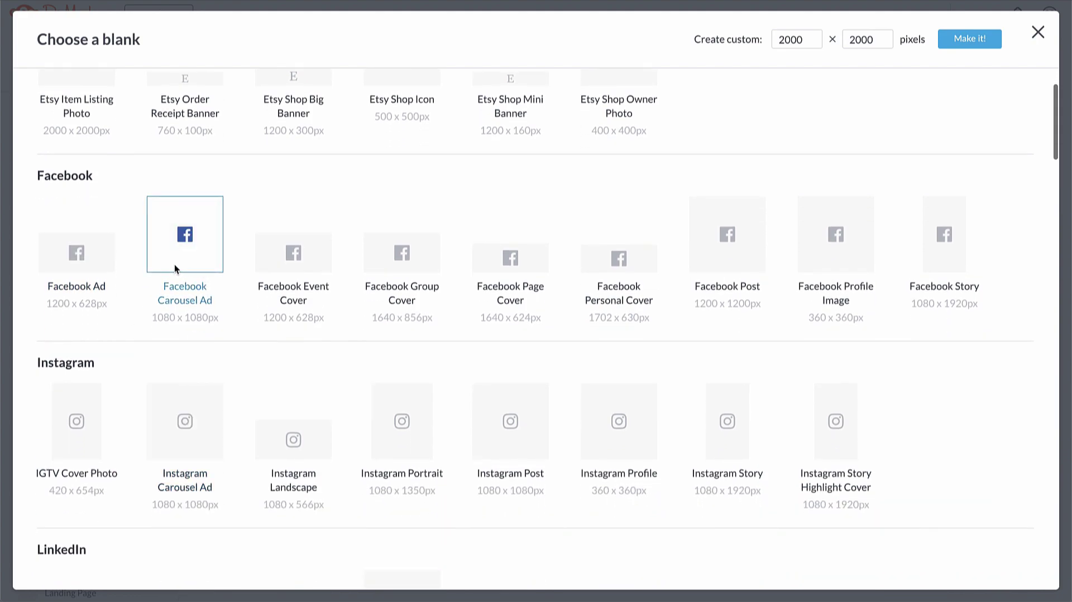
left_click(74, 254)
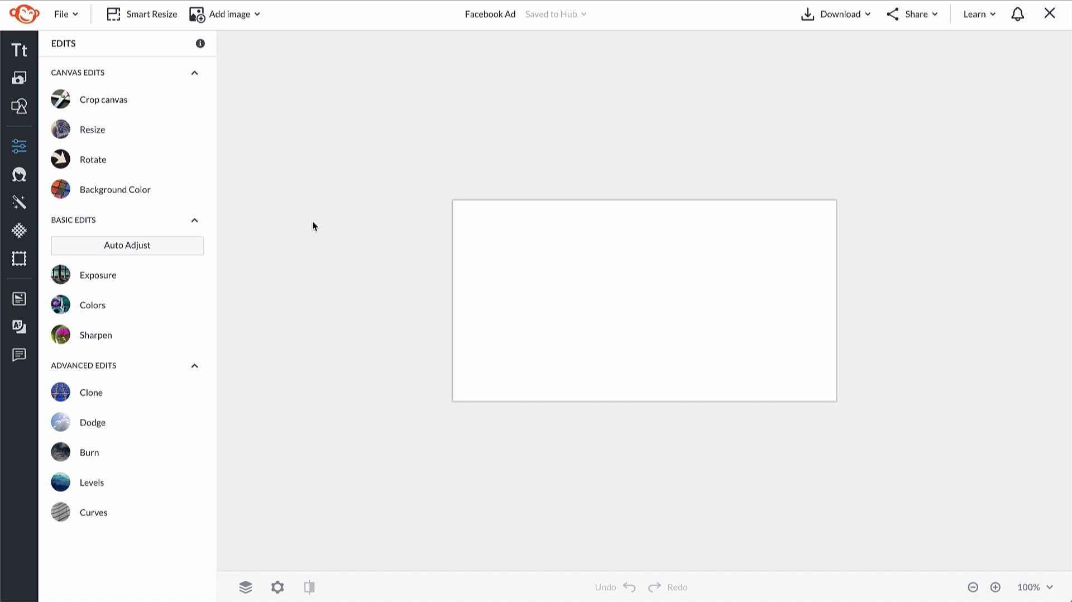
Step: Browse the Brush & Burnish theme's fonts, Gilding texture, graphics and templates
left_click(18, 327)
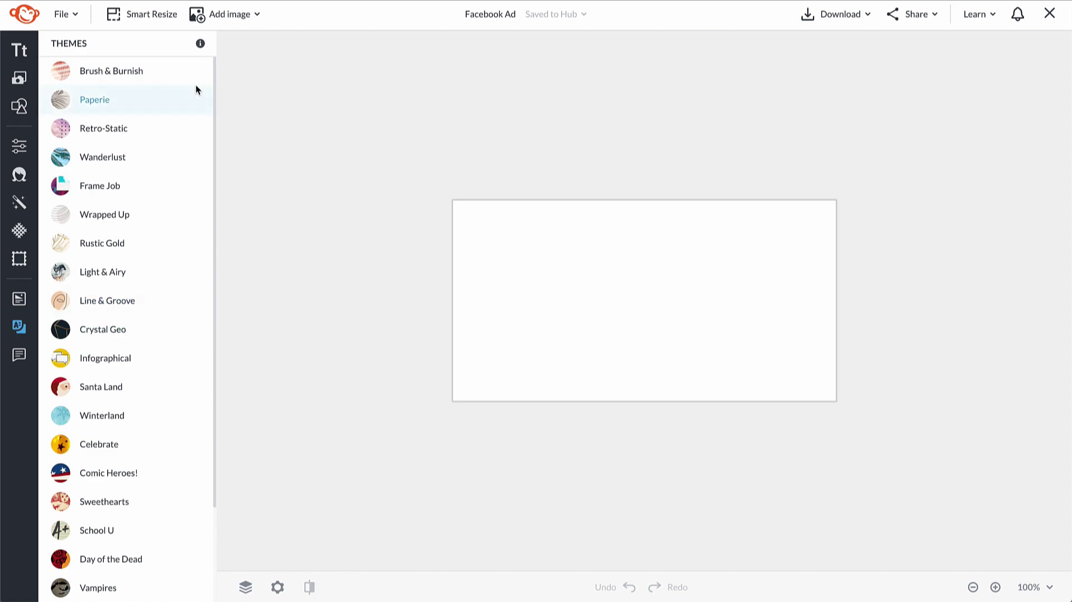
left_click(149, 71)
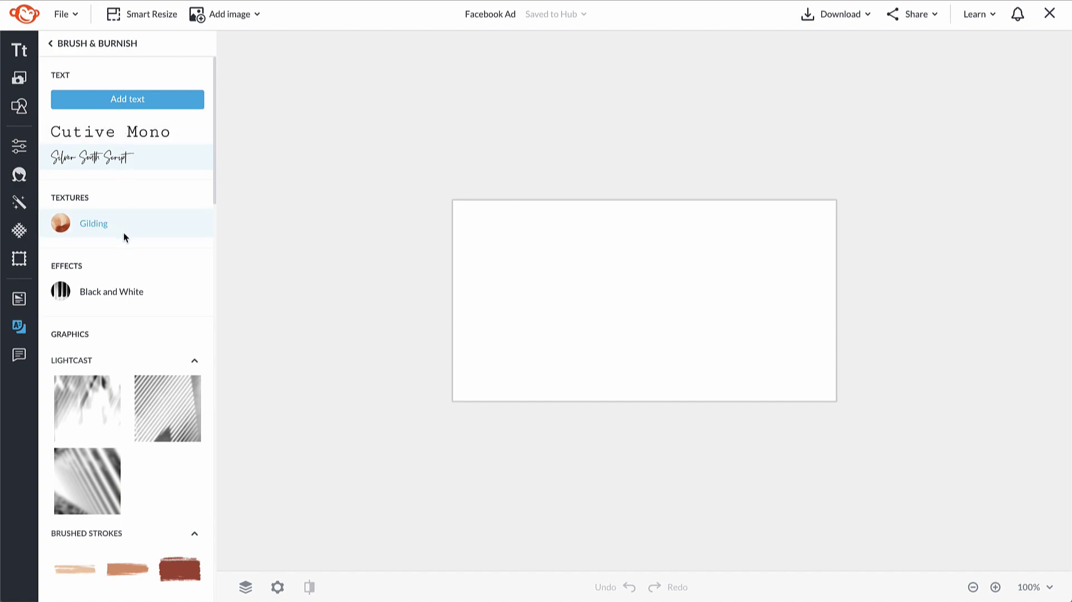
scroll(139, 287, "down", 2)
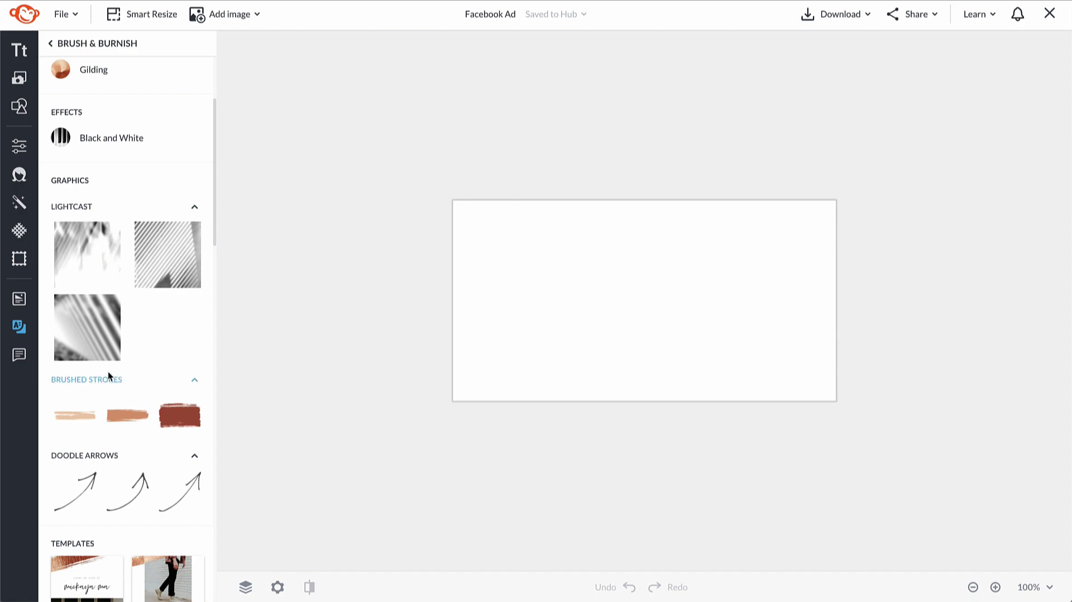
scroll(108, 370, "down", 3)
scroll(108, 366, "down", 2)
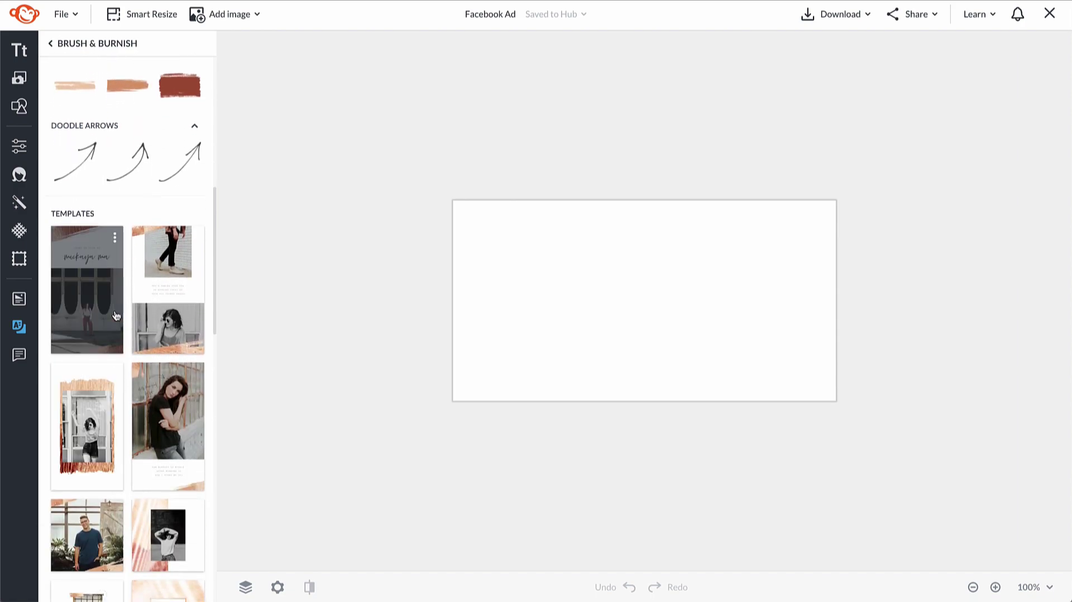
scroll(108, 307, "down", 5)
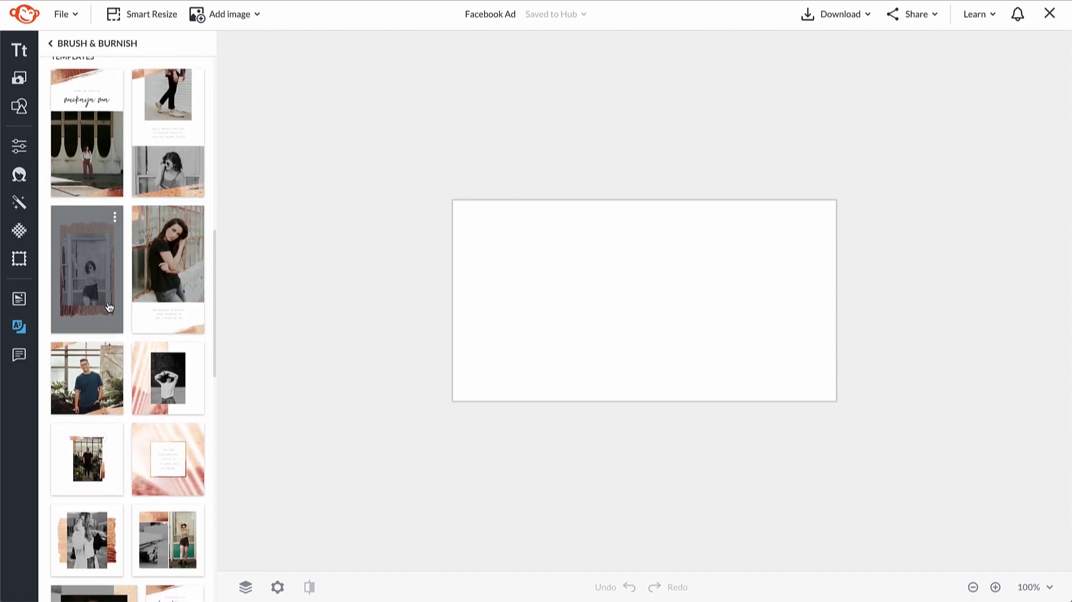
scroll(109, 316, "down", 2)
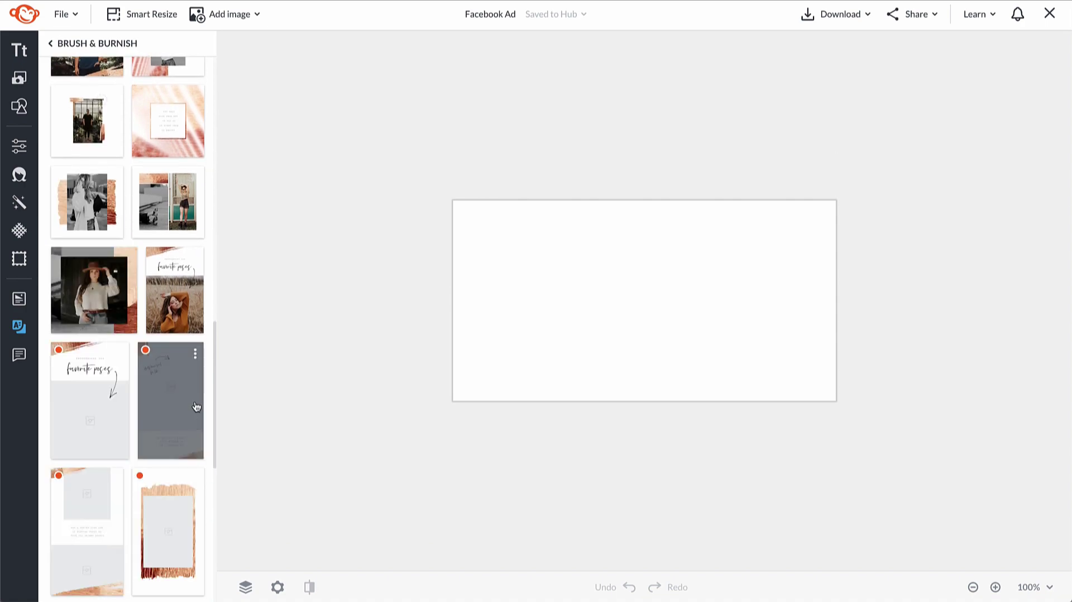
Step: Browse the Retro-Static theme's contents
left_click(86, 47)
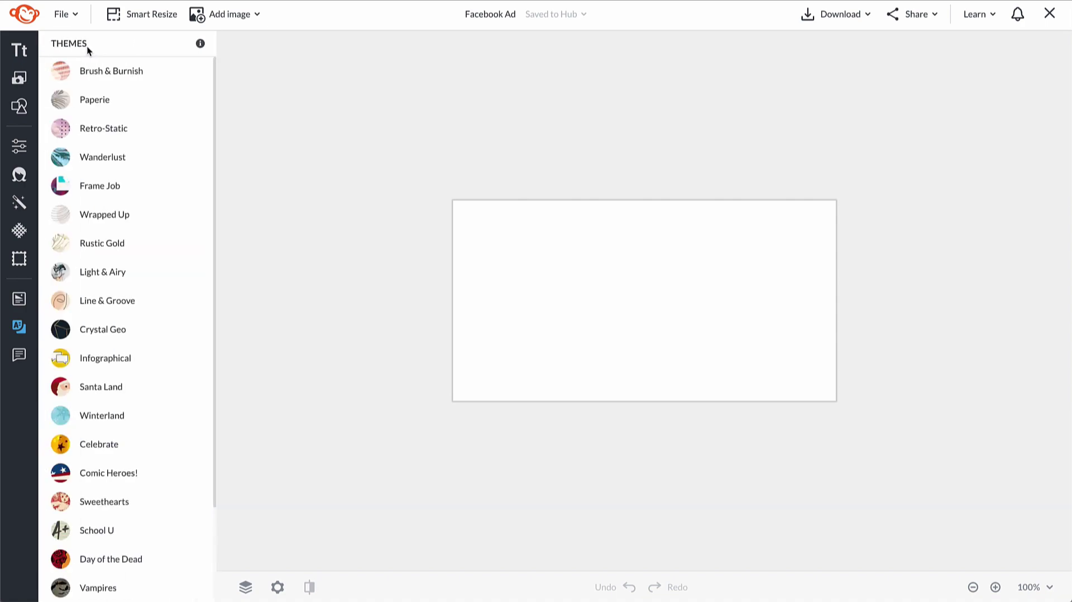
left_click(133, 135)
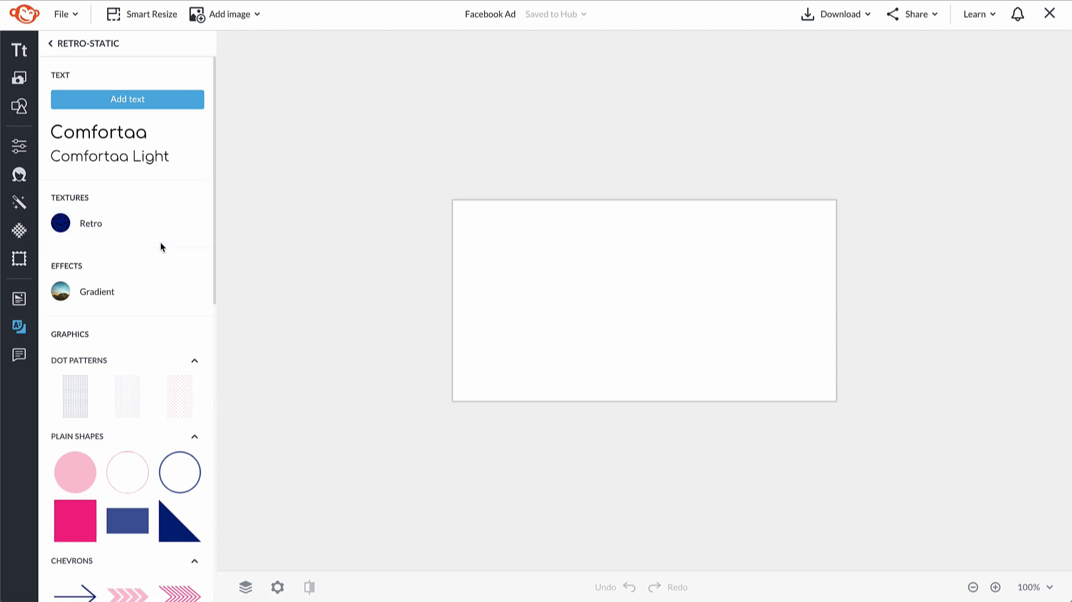
scroll(162, 240, "down", 3)
scroll(162, 244, "down", 7)
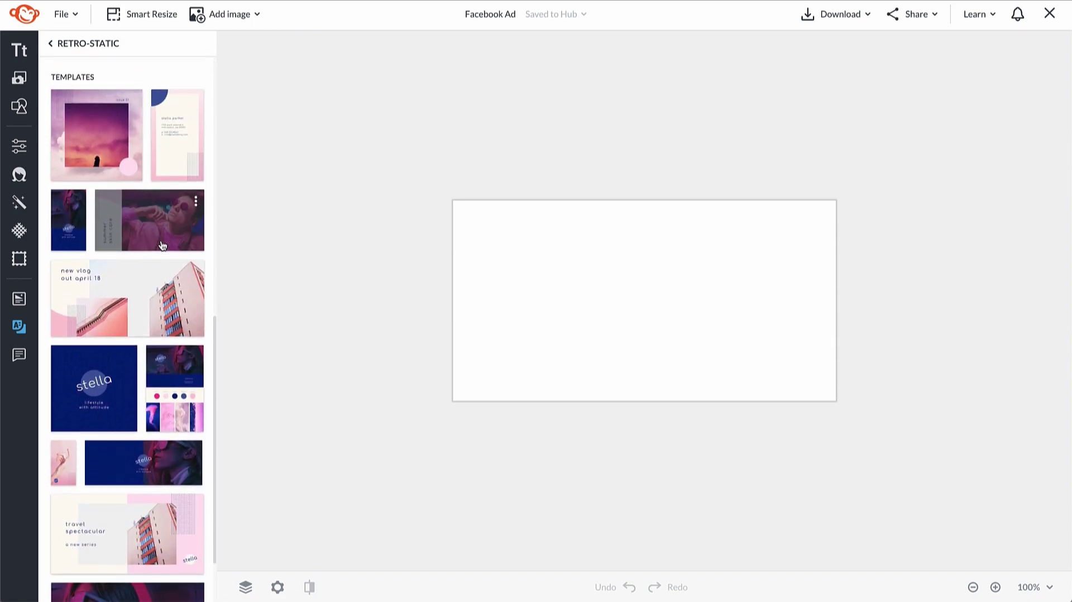
scroll(150, 430, "down", 2)
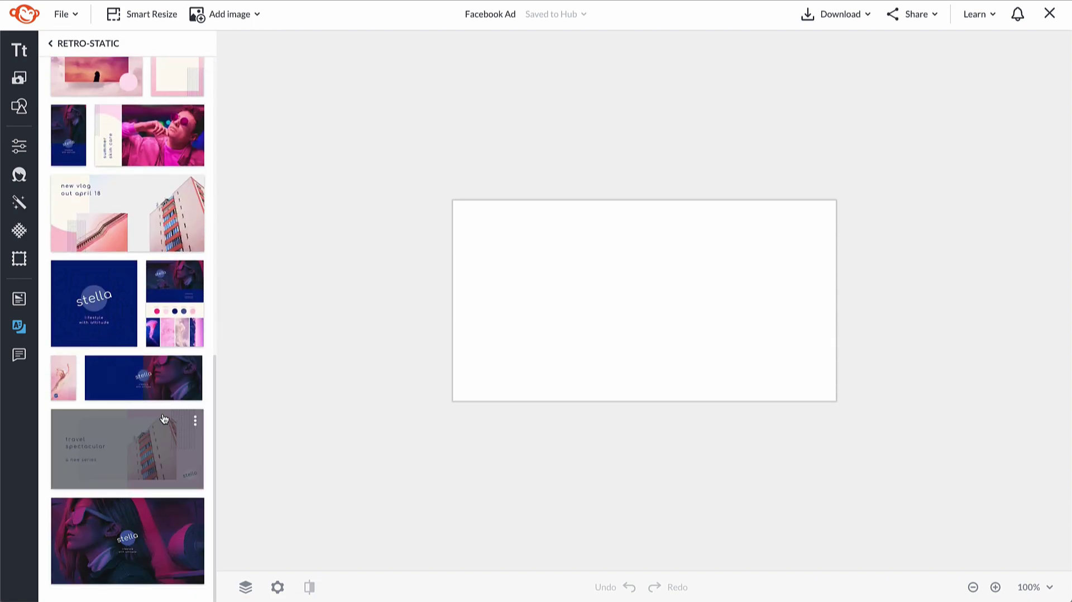
scroll(140, 295, "up", 11)
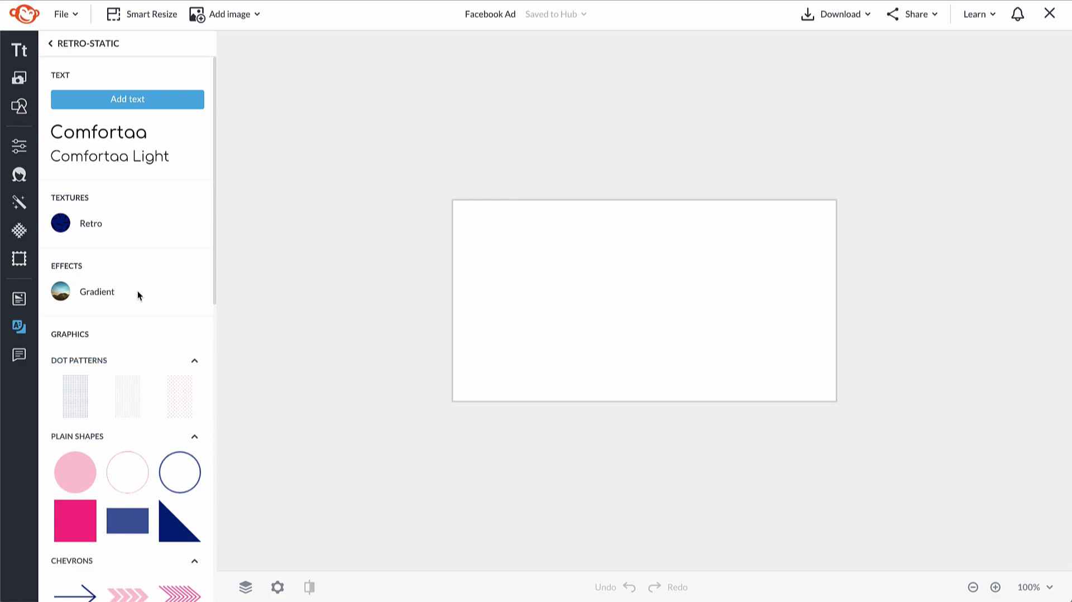
Step: Open the Light & Airy theme and scroll to its Templates section
left_click(78, 47)
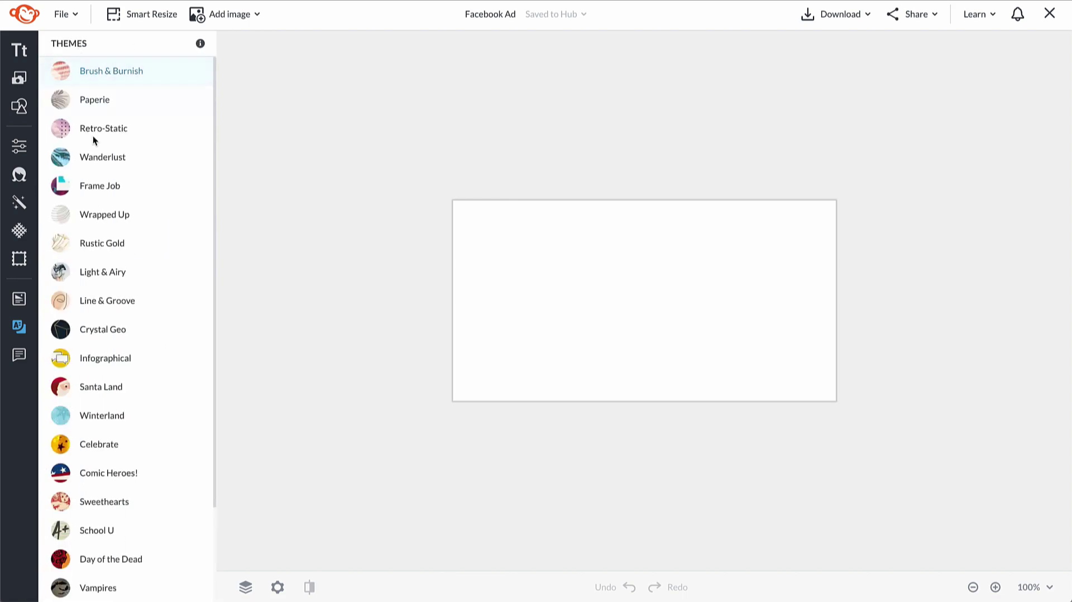
left_click(156, 274)
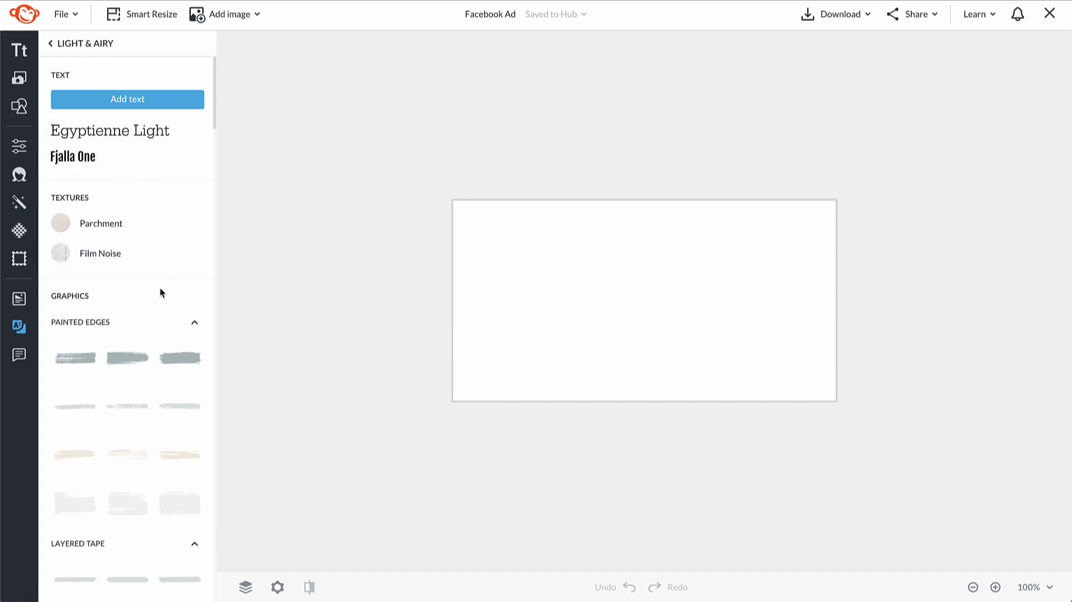
scroll(144, 282, "down", 12)
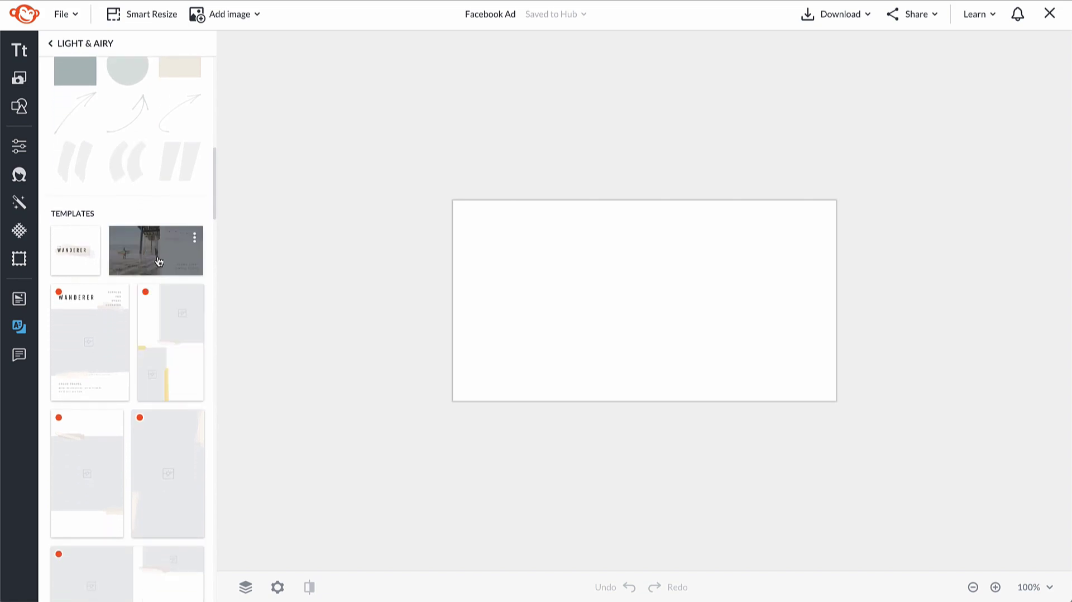
Step: Load the Light & Airy beach surfer template onto the canvas and select its photo
left_click(161, 260)
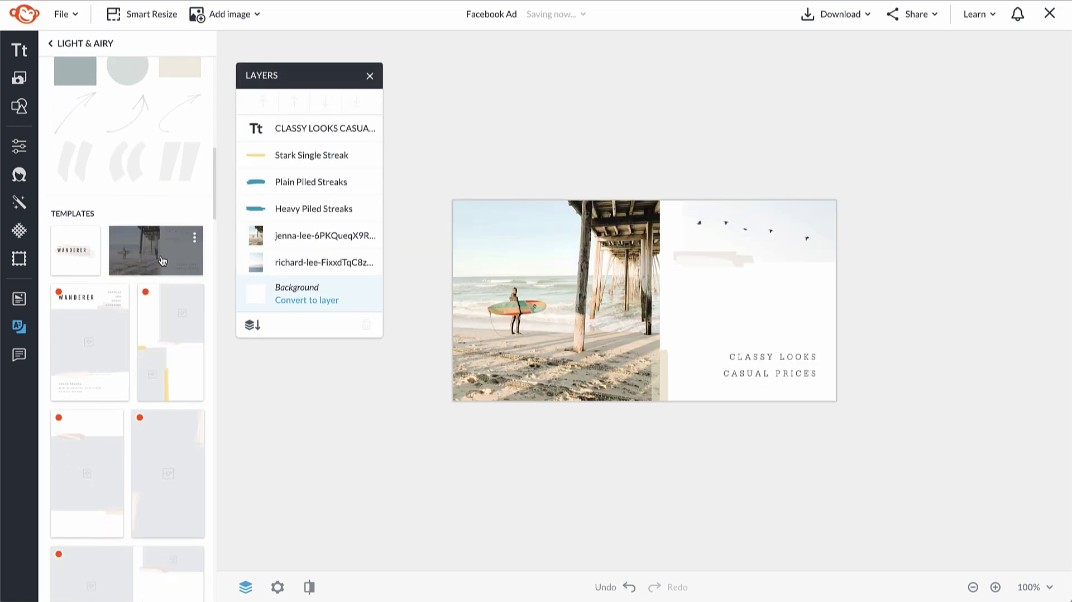
left_click(478, 357)
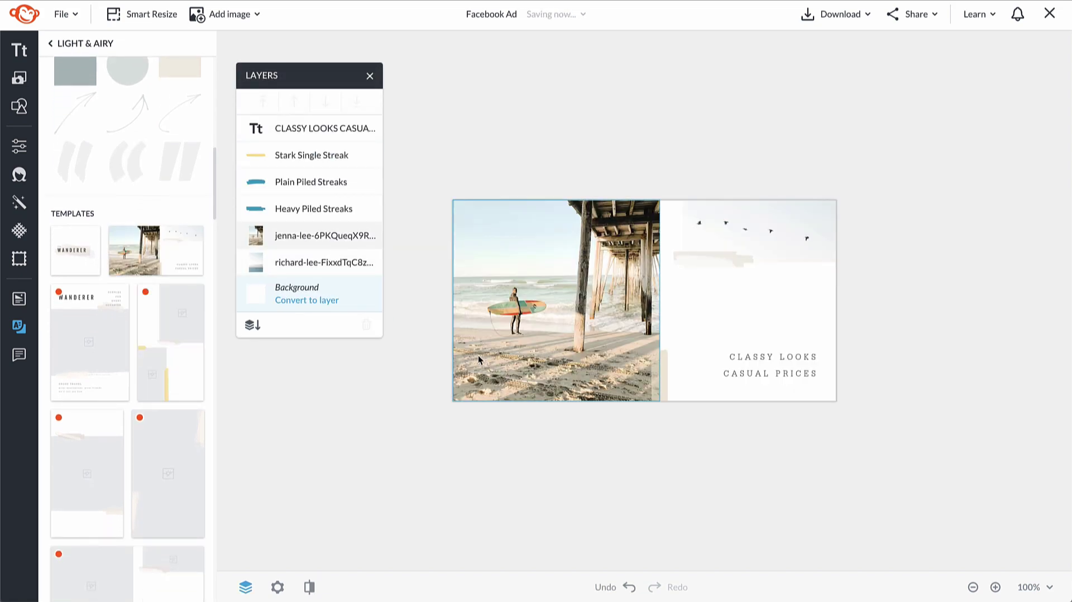
left_click(555, 276)
Step: Inspect the birds image, tagline text and background, then reselect the surfer photo
left_click(670, 217)
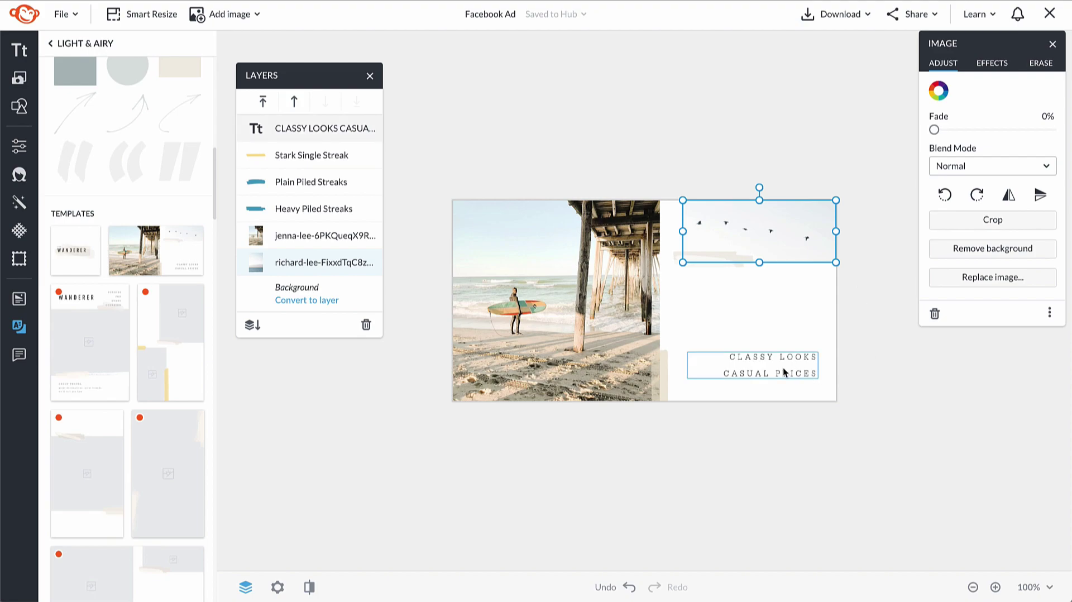
left_click(811, 370)
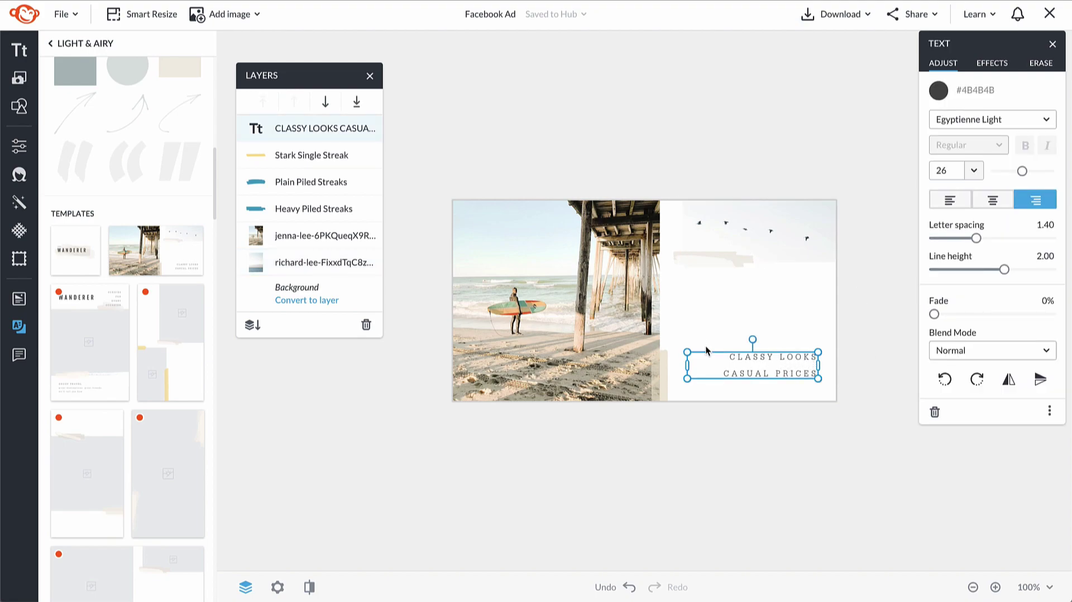
left_click(716, 316)
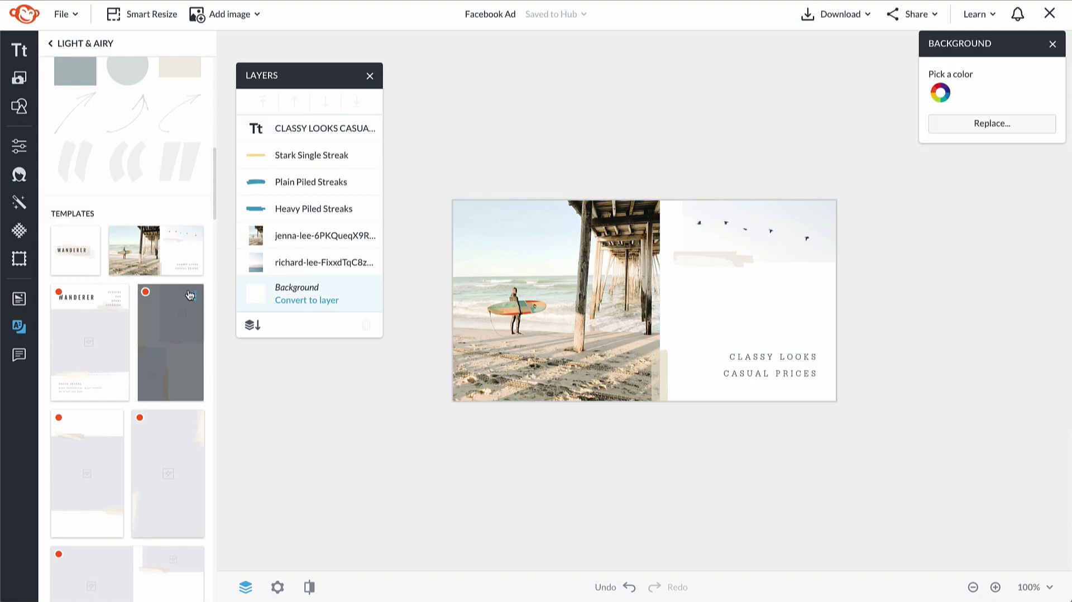
left_click(604, 278)
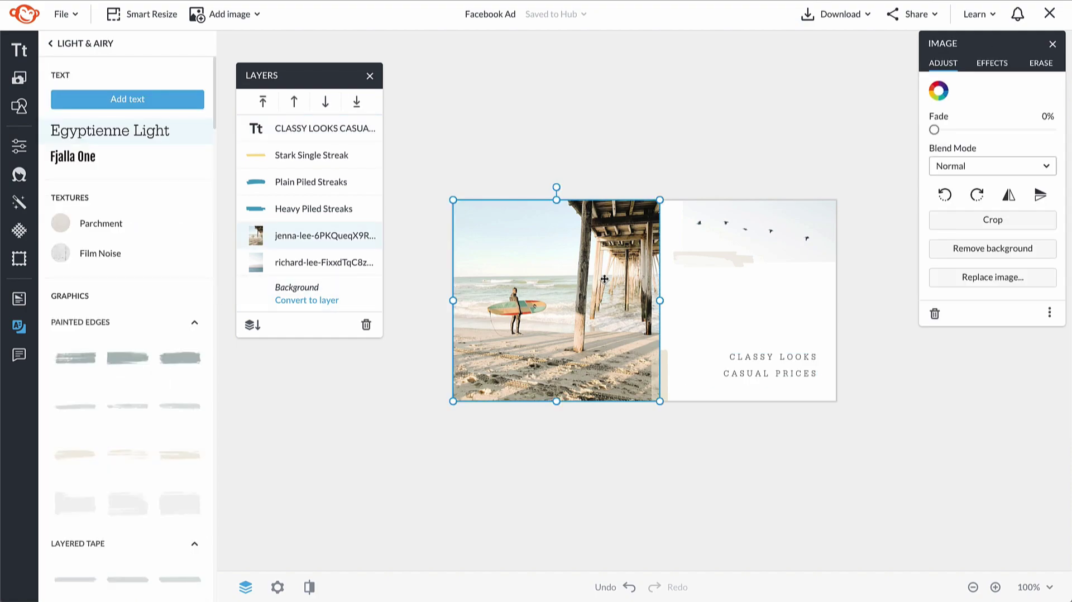
Step: Apply the third Film Noise texture to the surfer photo in Overlay blend at 53% fade
left_click(108, 252)
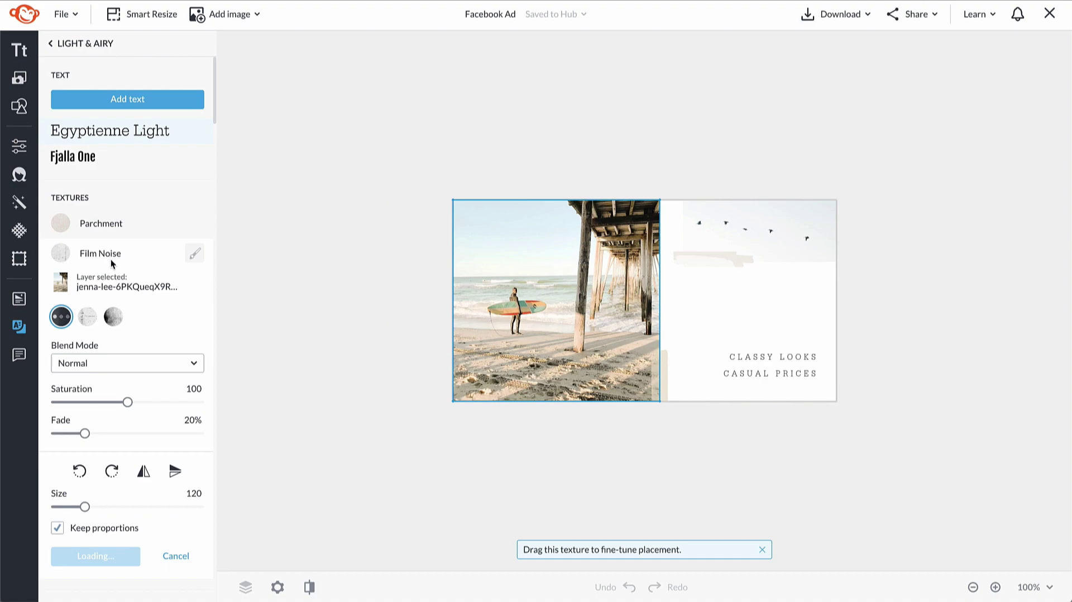
left_click(116, 317)
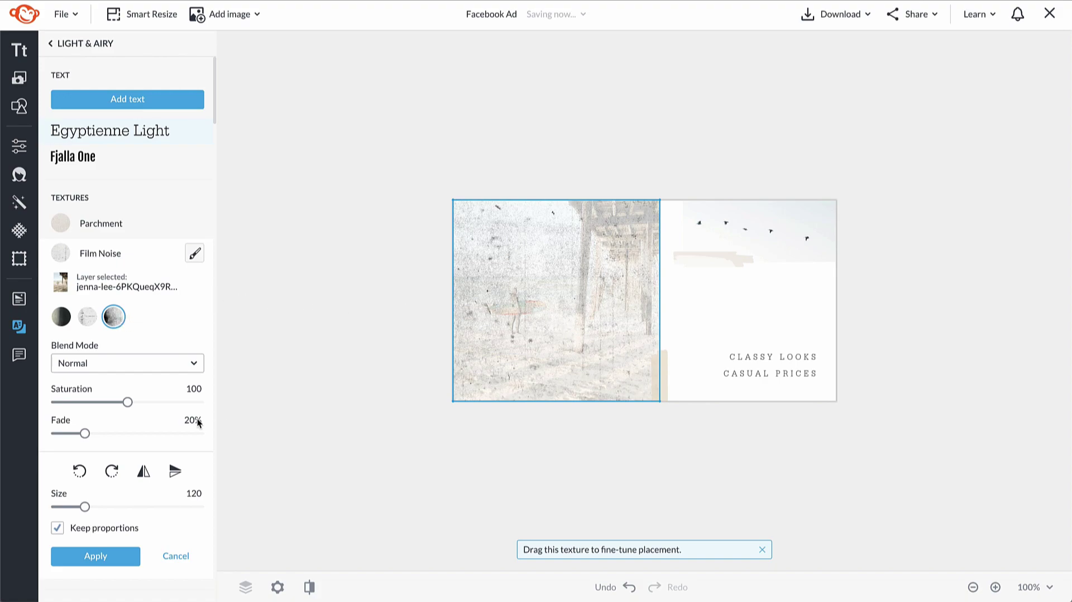
left_click(154, 363)
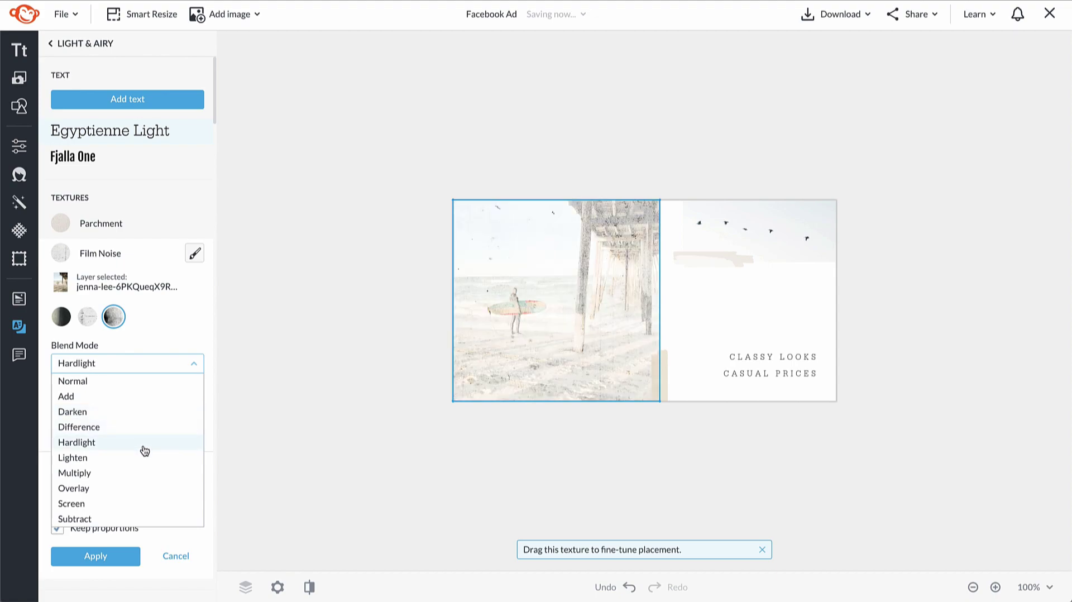
left_click(143, 489)
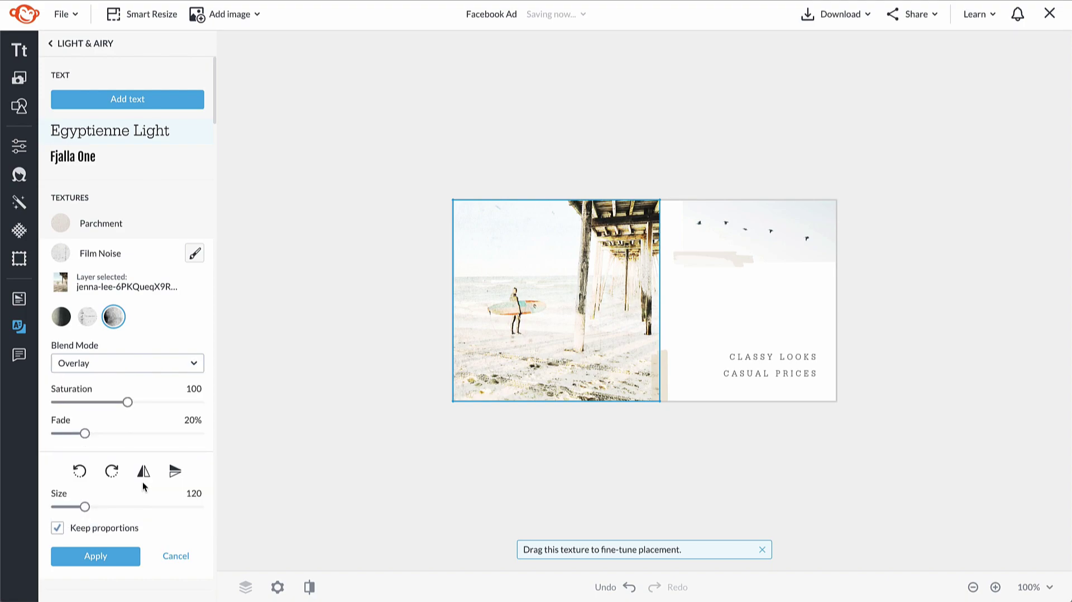
mouse_move(84, 433)
left_mouse_down()
mouse_move(156, 437)
mouse_move(133, 436)
left_mouse_up()
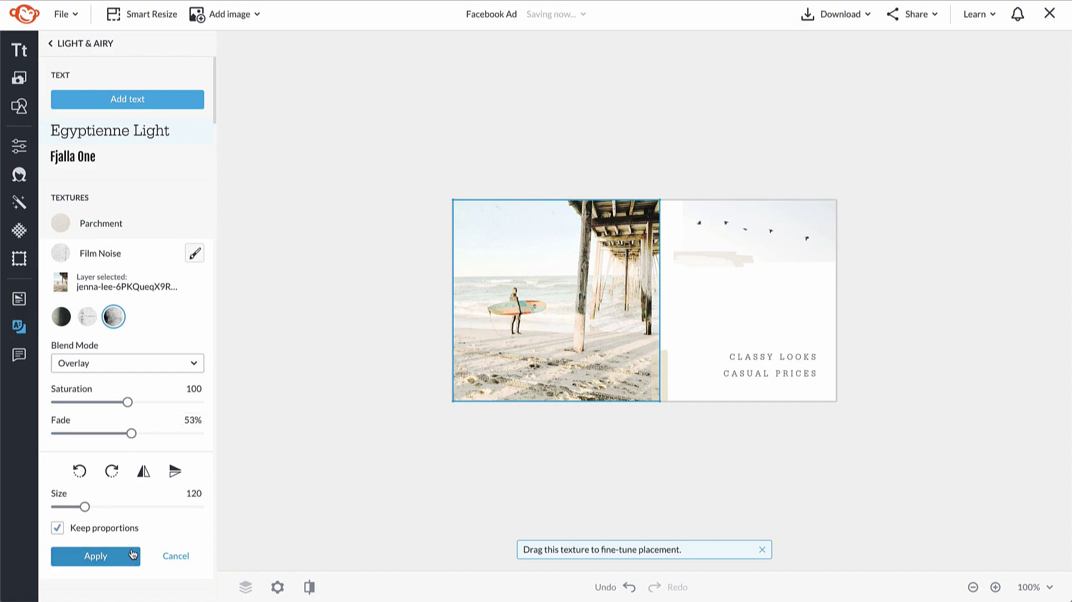
left_click(133, 554)
Step: Give the bird image the third Film Noise texture in Overlay blend at 76% fade
left_click(720, 225)
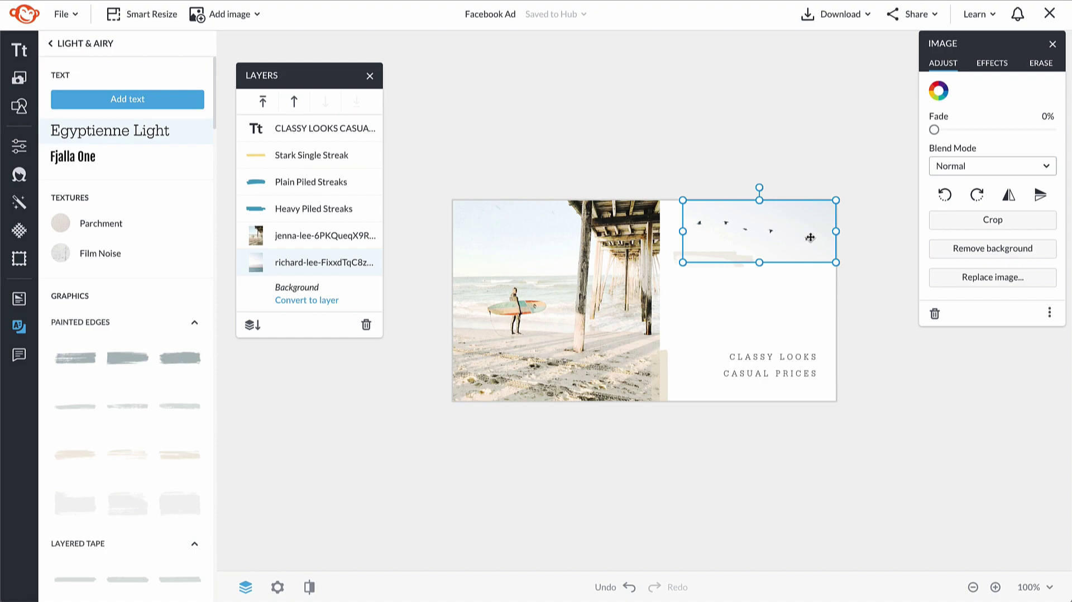
left_click(133, 252)
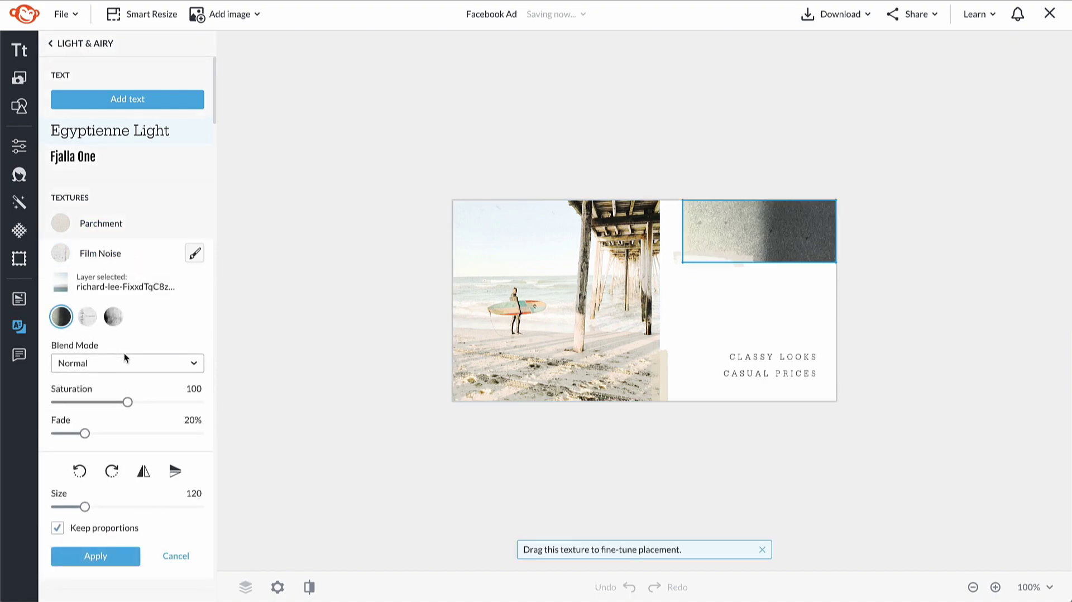
left_click(116, 321)
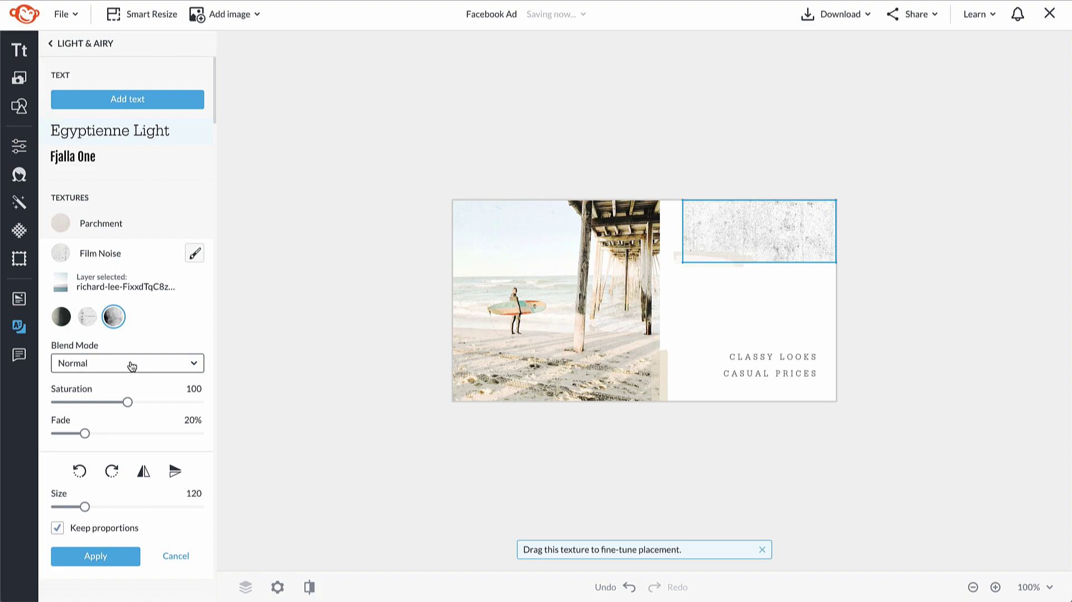
left_click(120, 363)
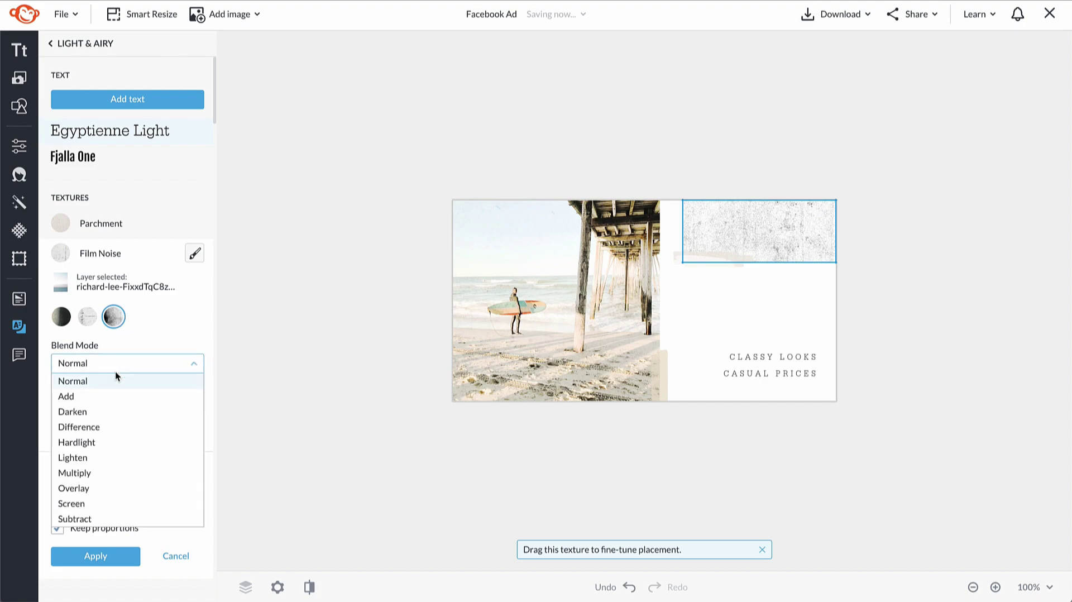
left_click(111, 491)
left_click_drag(84, 434, 164, 434)
Step: Apply the bird texture, then set the tagline in Fjalla One enlarged to size 34
left_click(82, 556)
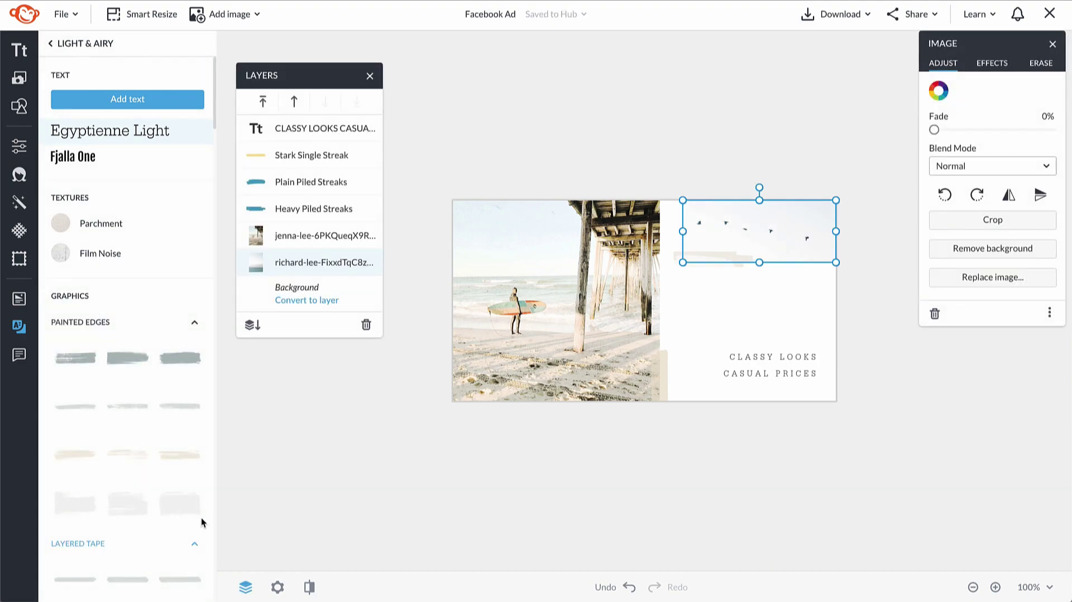
left_click(666, 349)
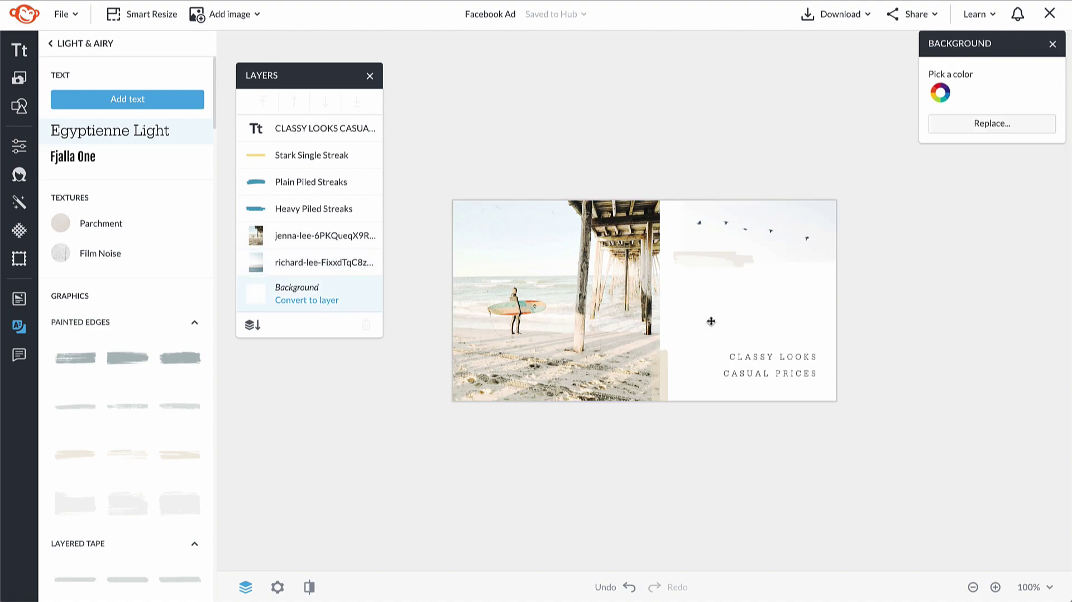
left_click(768, 362)
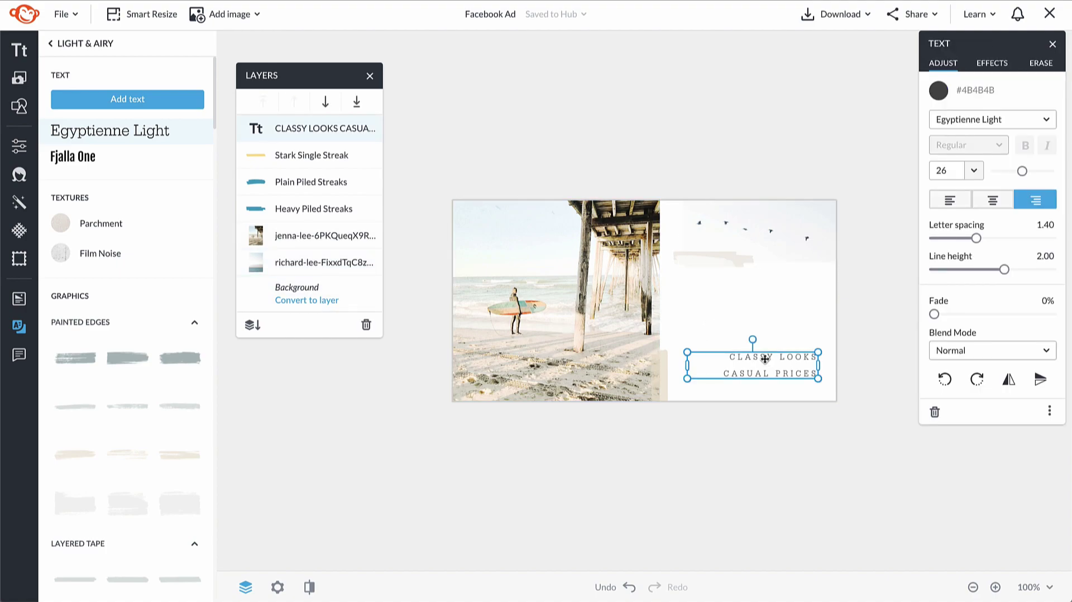
left_click(82, 161)
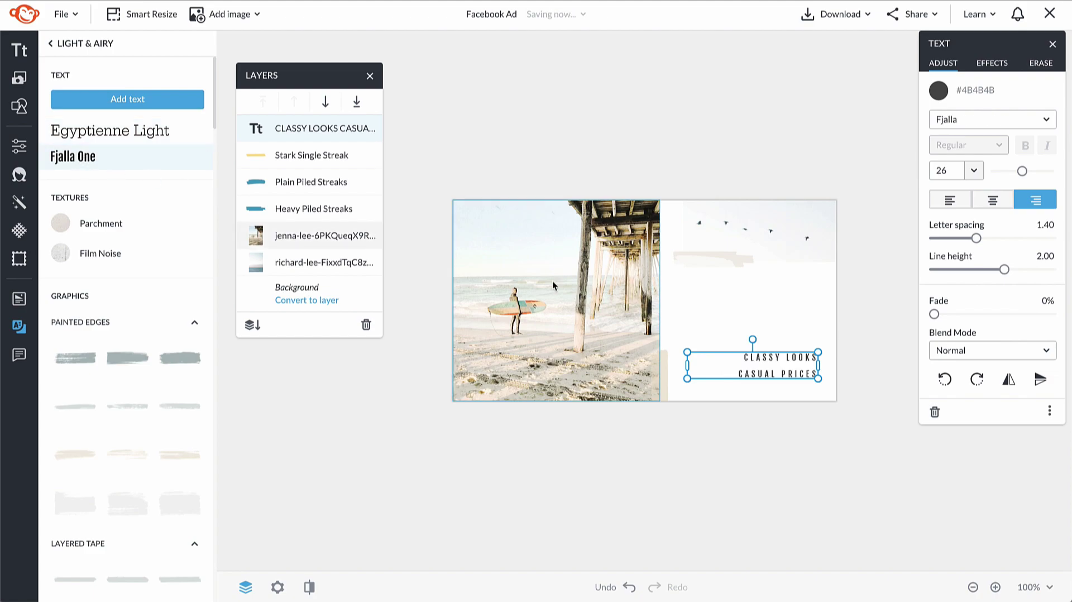
left_click_drag(689, 351, 652, 339)
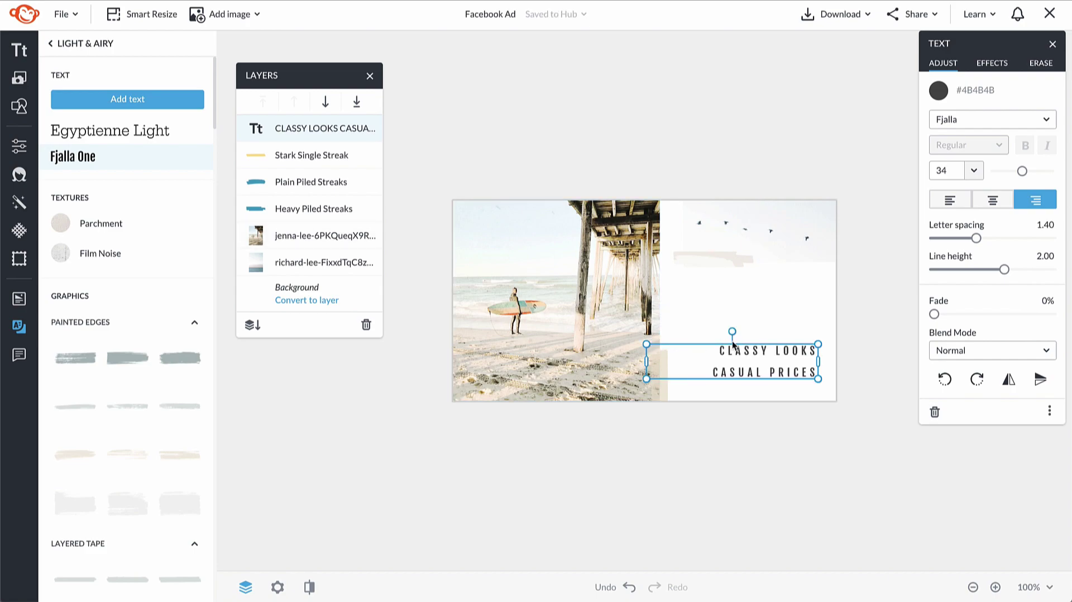
left_click(826, 415)
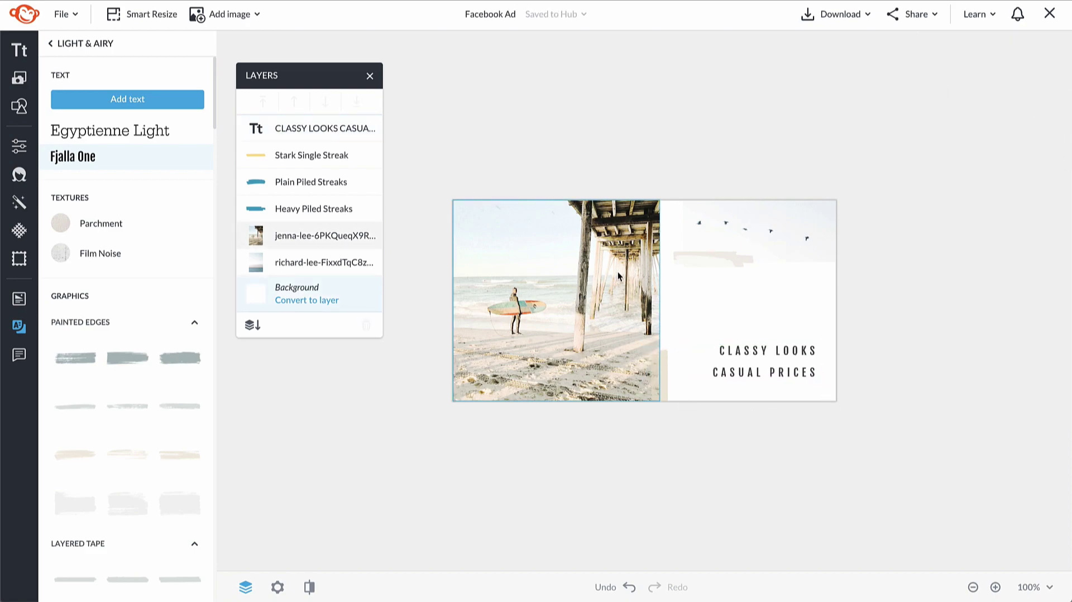
Step: Crop the beach photo's right edge inward toward the tagline panel
left_click(595, 302)
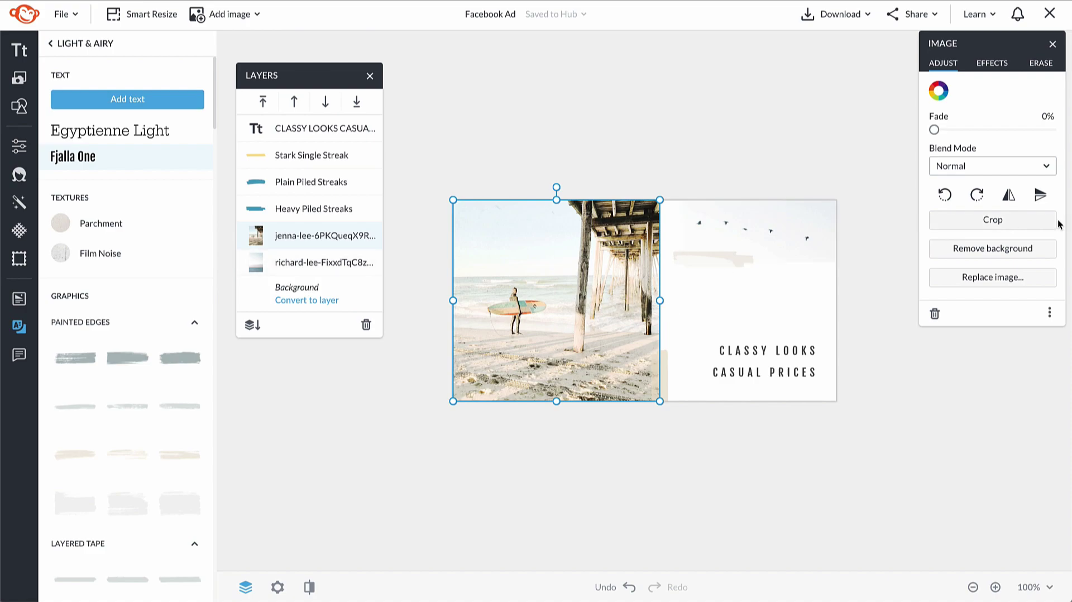
left_click(992, 220)
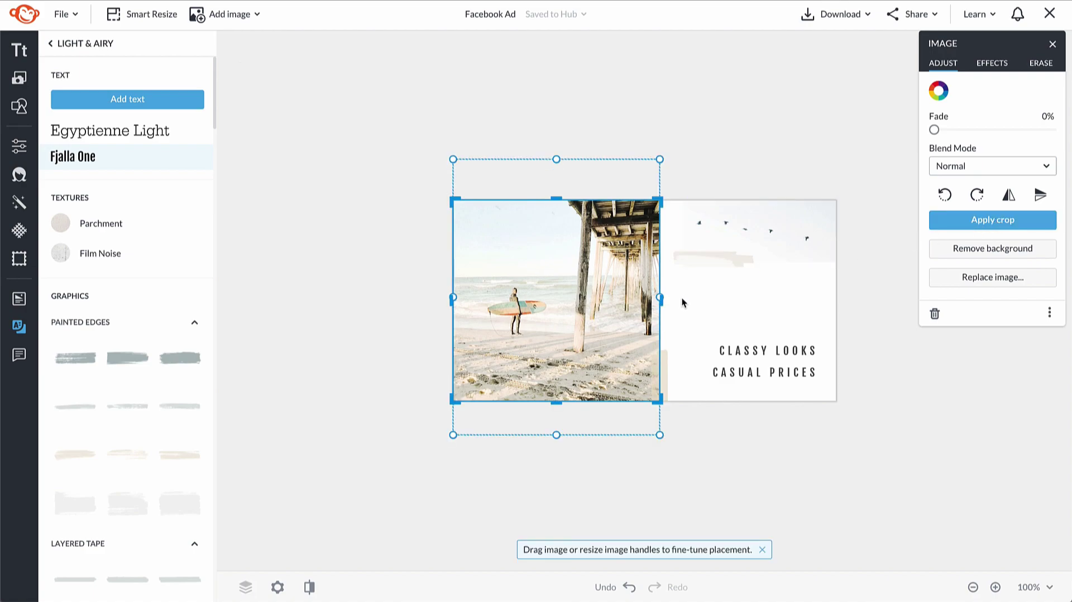
left_click_drag(659, 297, 648, 297)
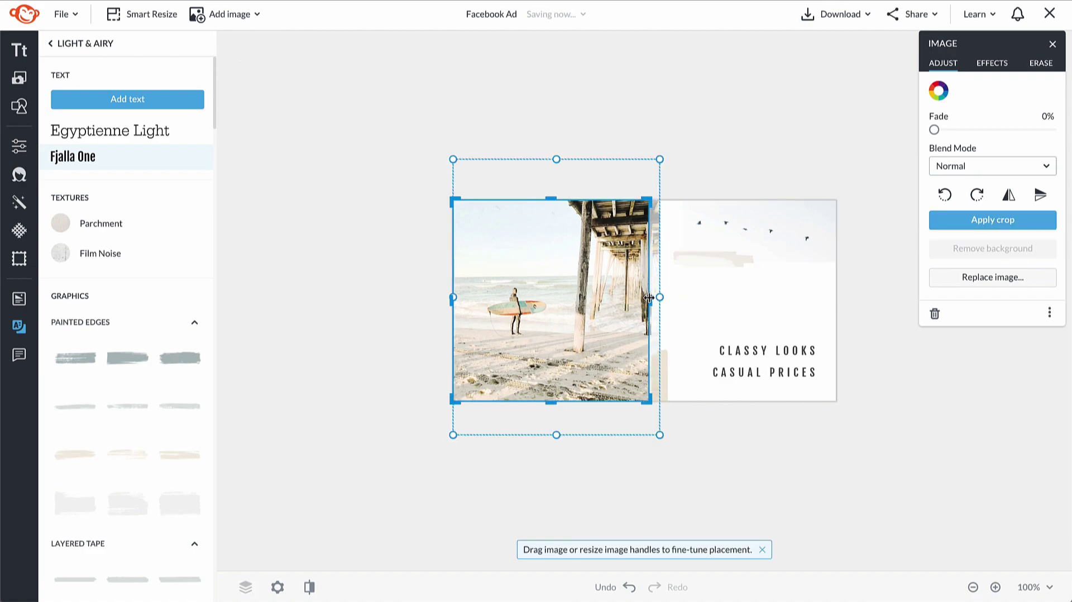
left_click_drag(658, 160, 653, 196)
left_click(905, 285)
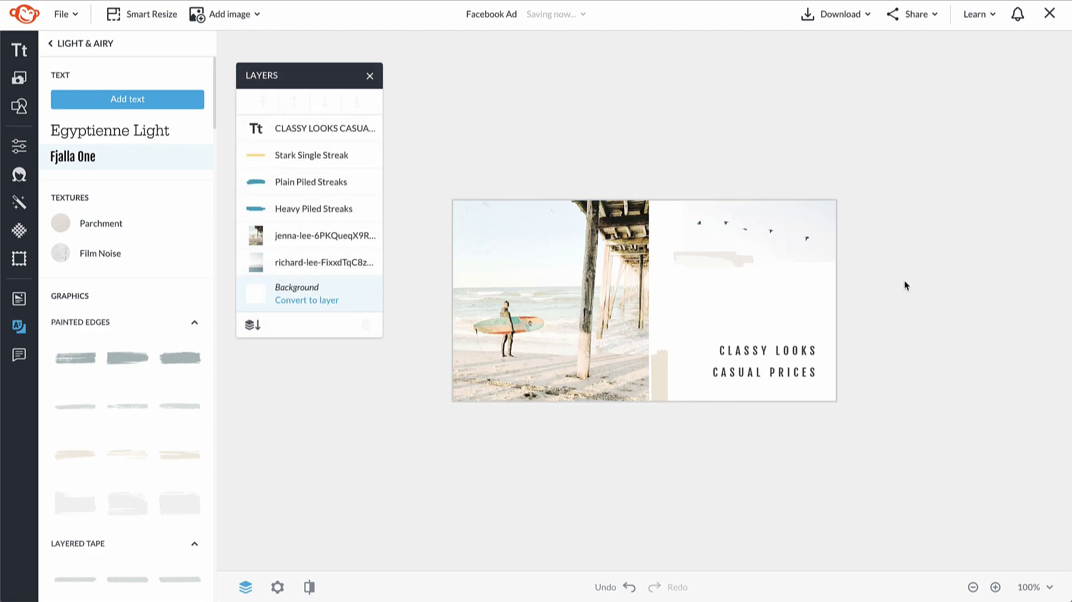
left_click(669, 399)
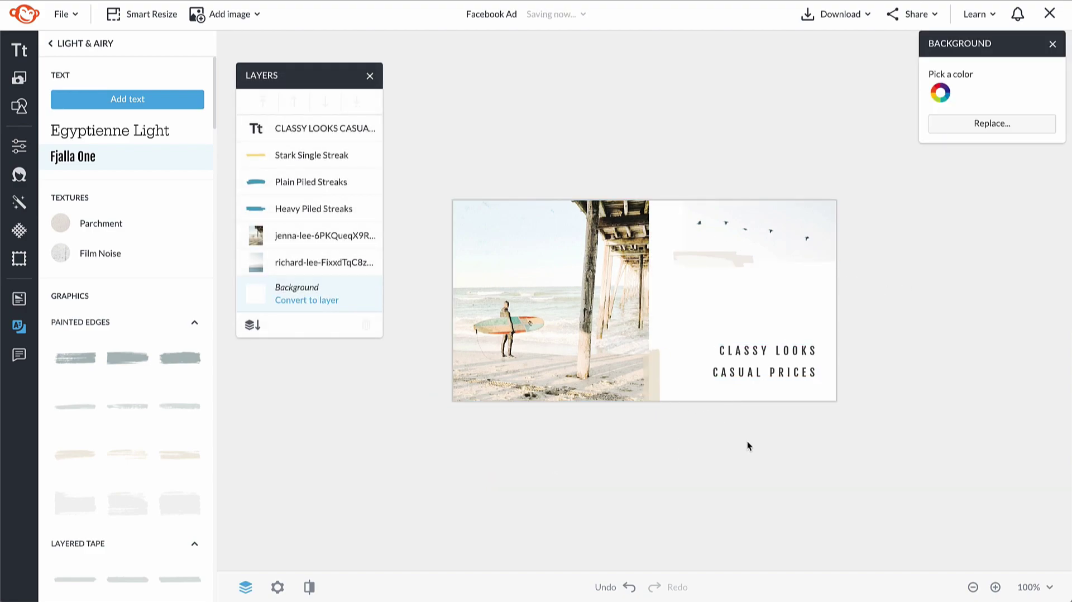
Step: Re-crop the beach photo slightly wider on the right and apply
double_click(574, 226)
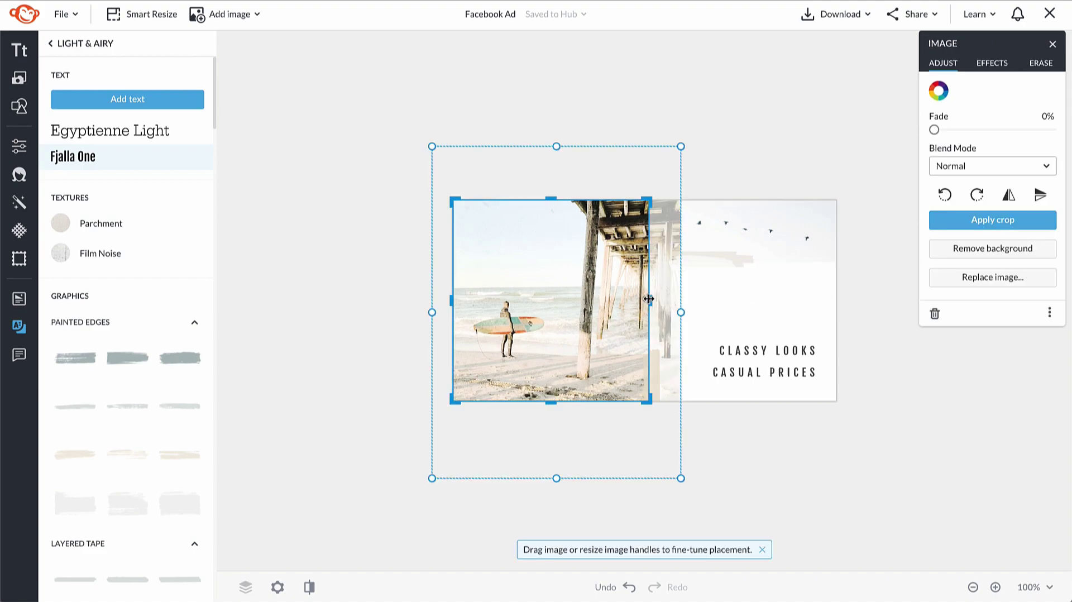
left_click_drag(648, 300, 652, 298)
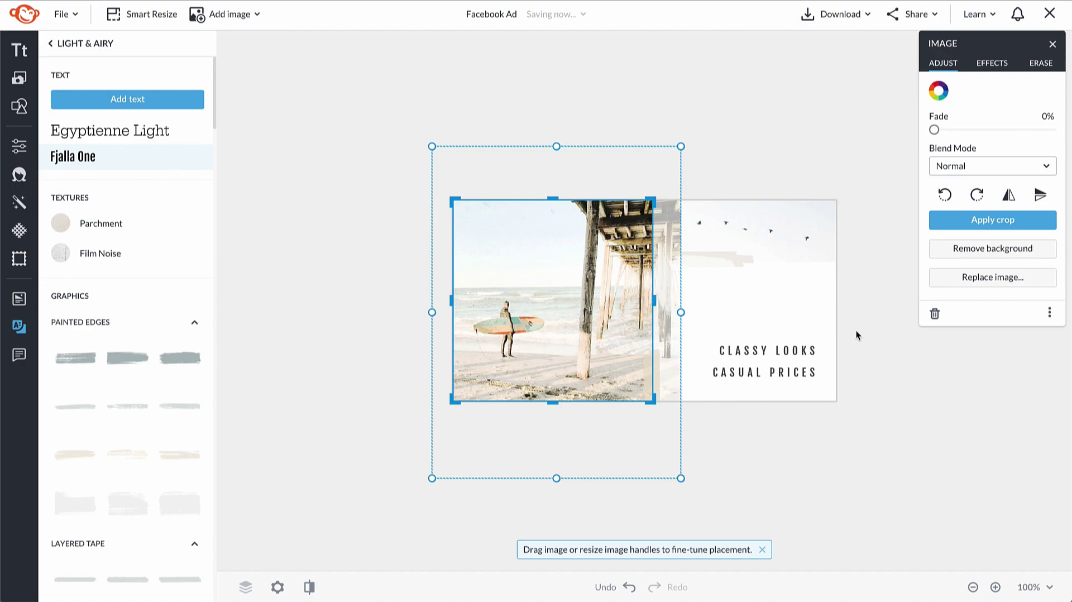
left_click(882, 329)
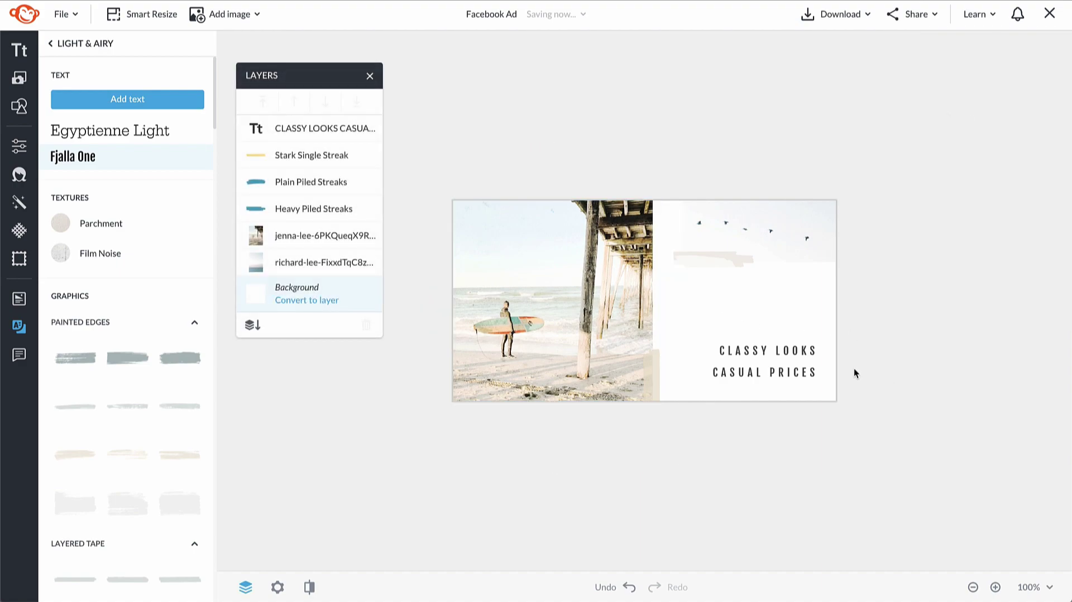
left_click(760, 370)
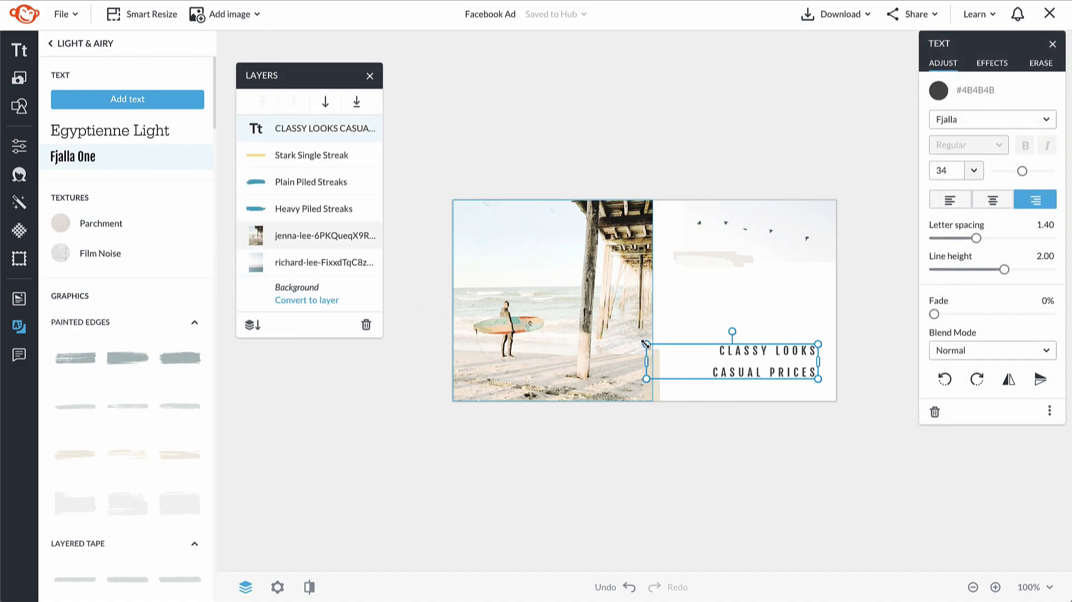
left_click(827, 491)
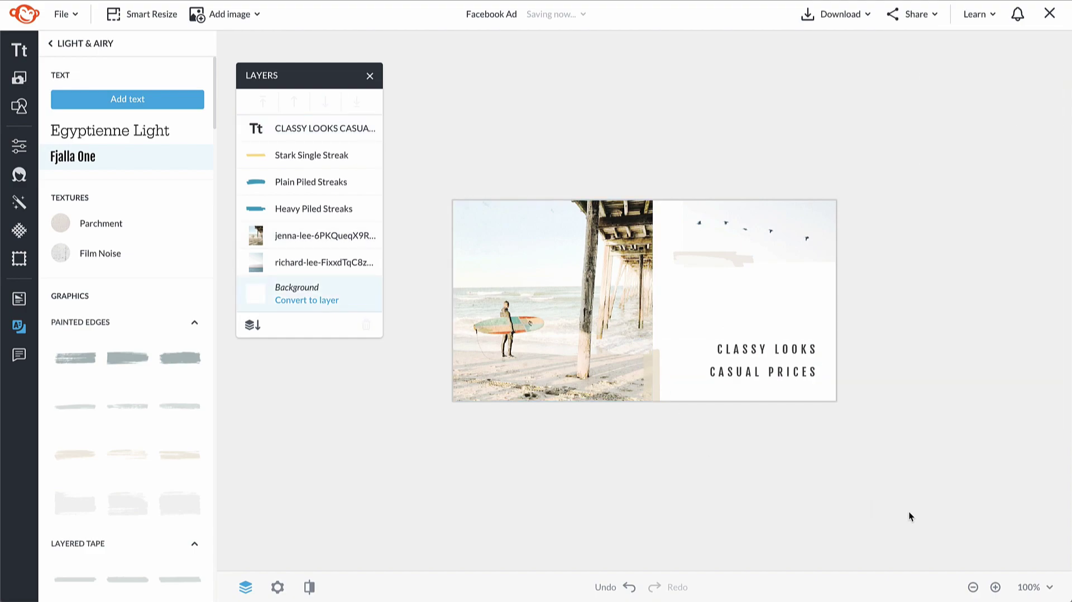
Step: Replace the surfer photo with iStock-857481944.jpg from the computer's Downloads folder
left_click(577, 332)
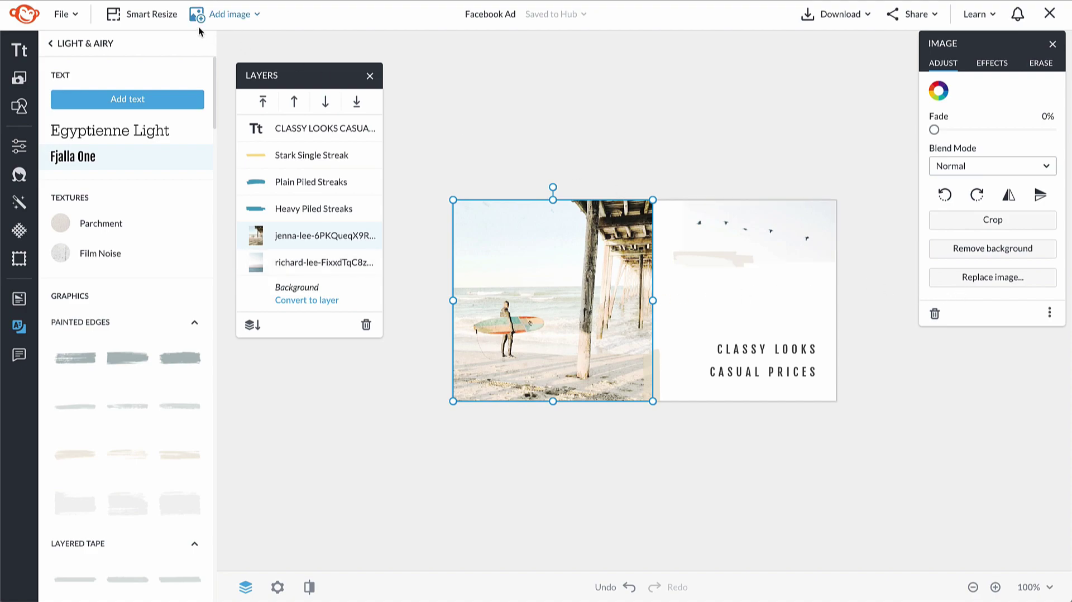
left_click(979, 279)
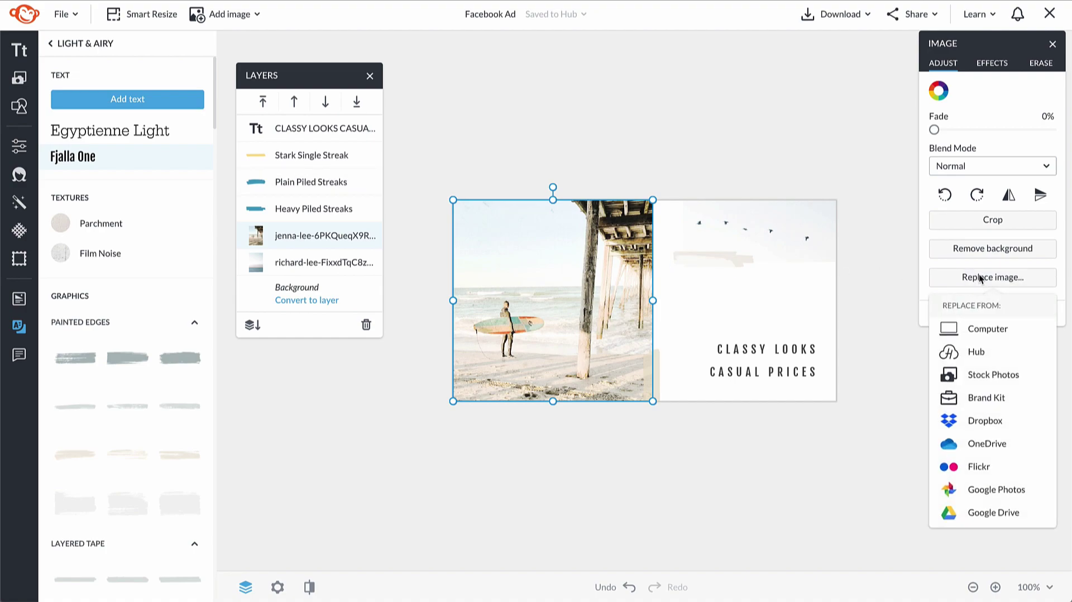
left_click(974, 329)
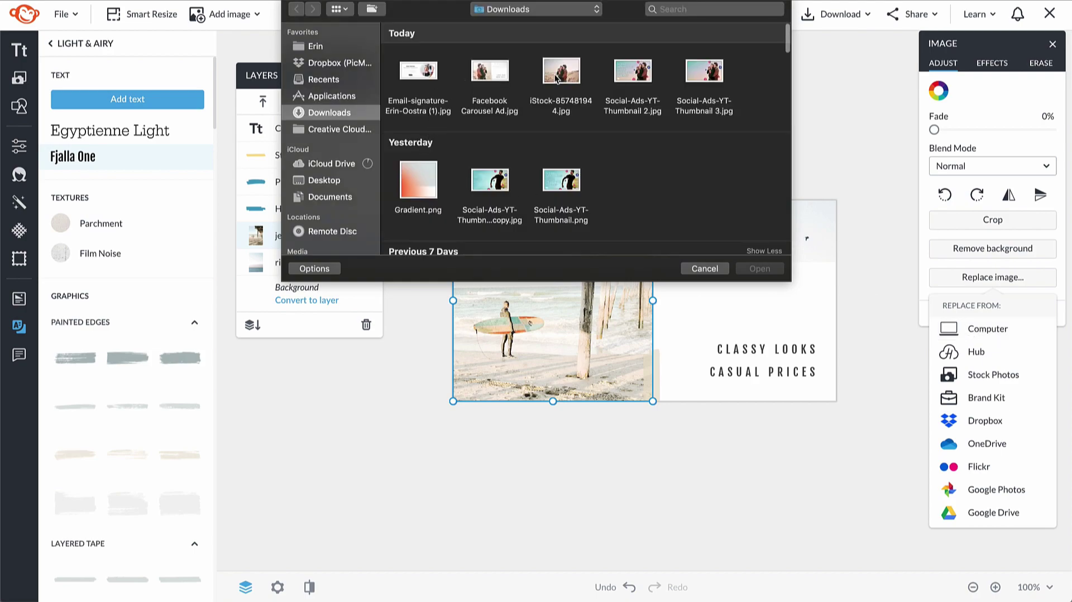
double_click(575, 83)
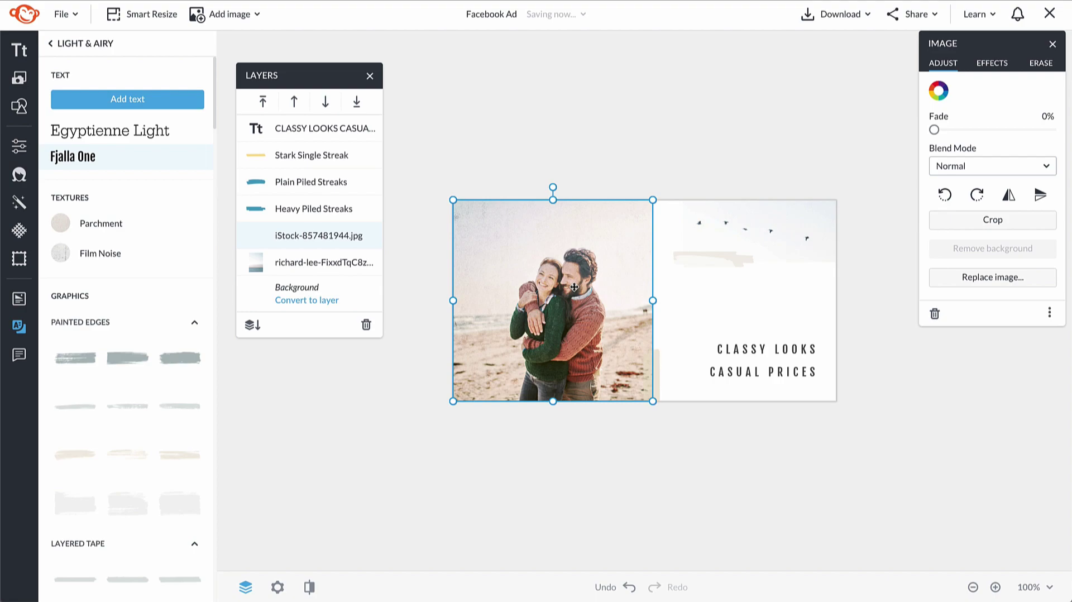
Step: Flip the couple photo horizontally and enlarge it within its crop to fill the left panel
left_click(1009, 197)
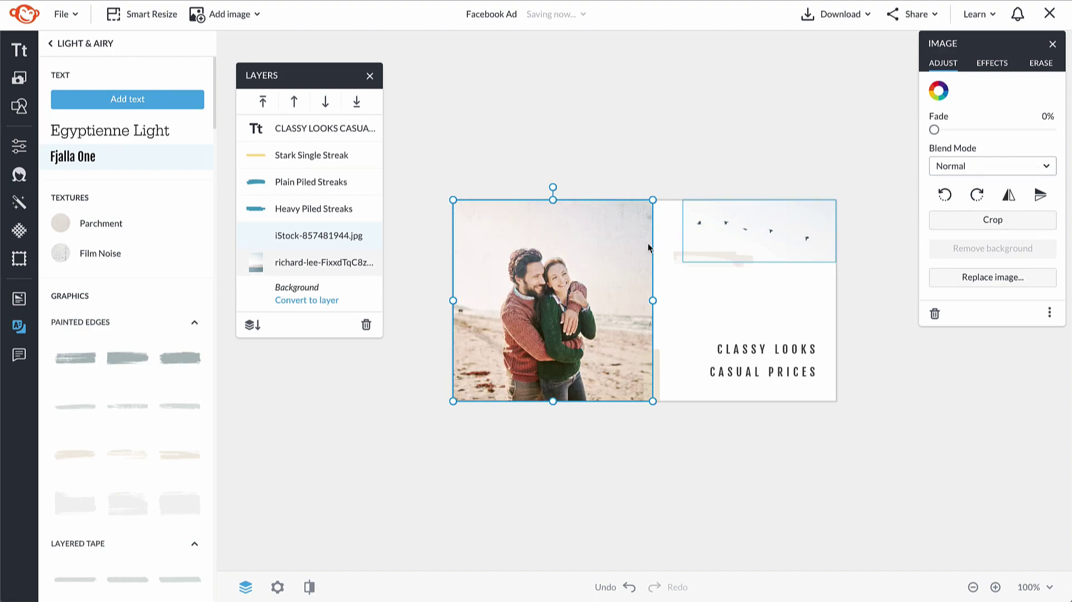
double_click(581, 237)
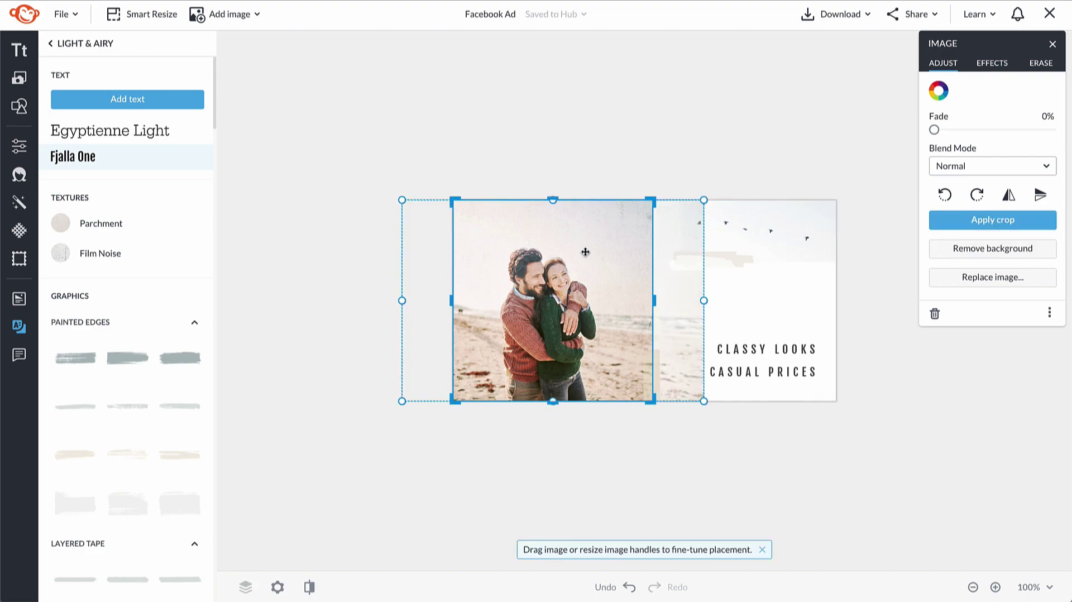
left_click_drag(703, 200, 750, 166)
left_click_drag(608, 228, 588, 229)
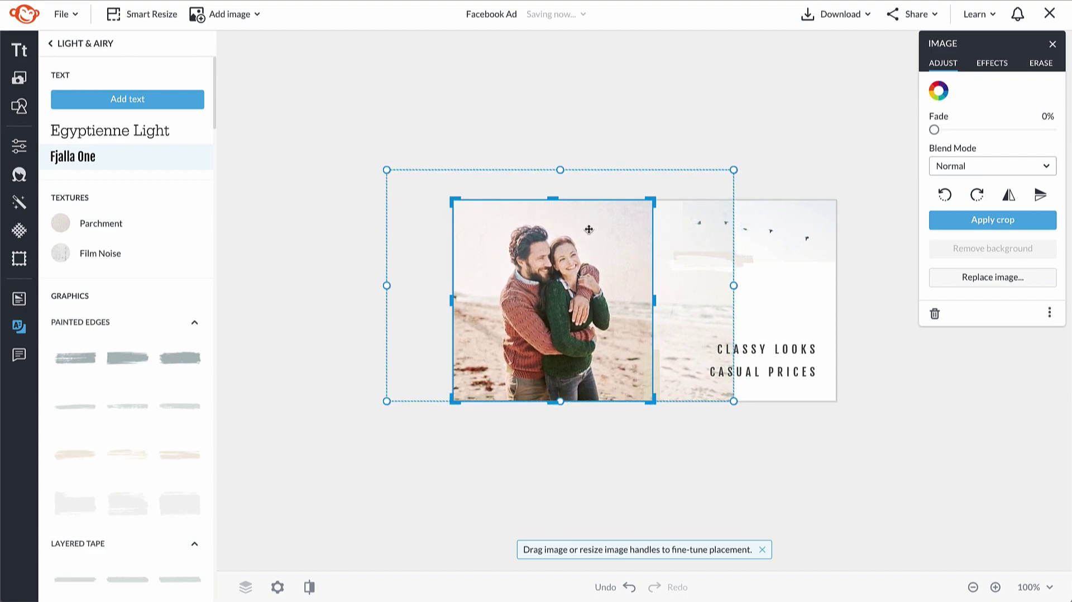
left_click_drag(731, 169, 741, 163)
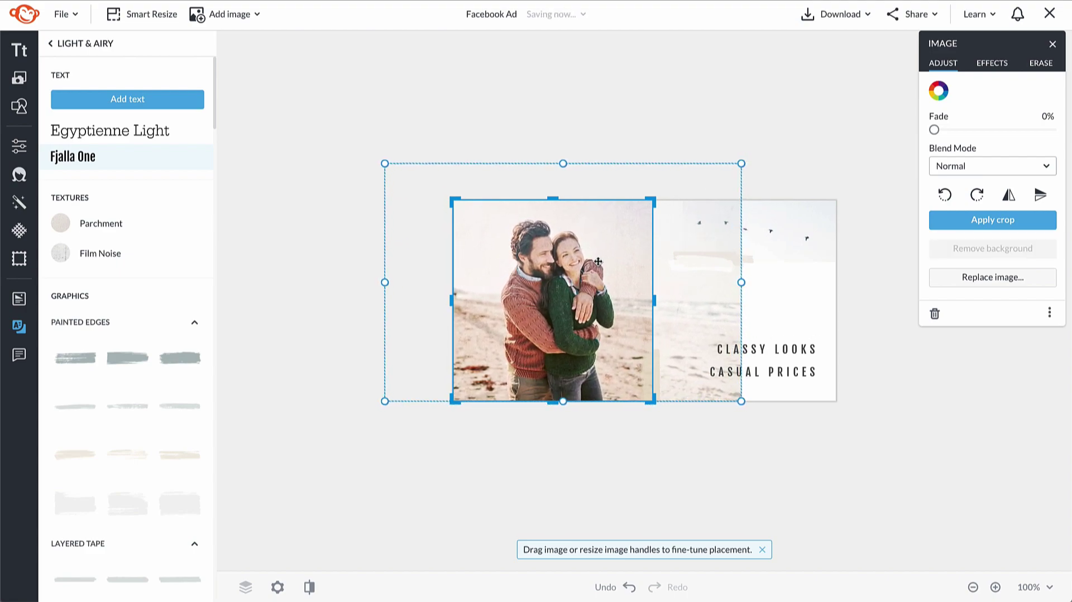
left_click(677, 145)
key("l")
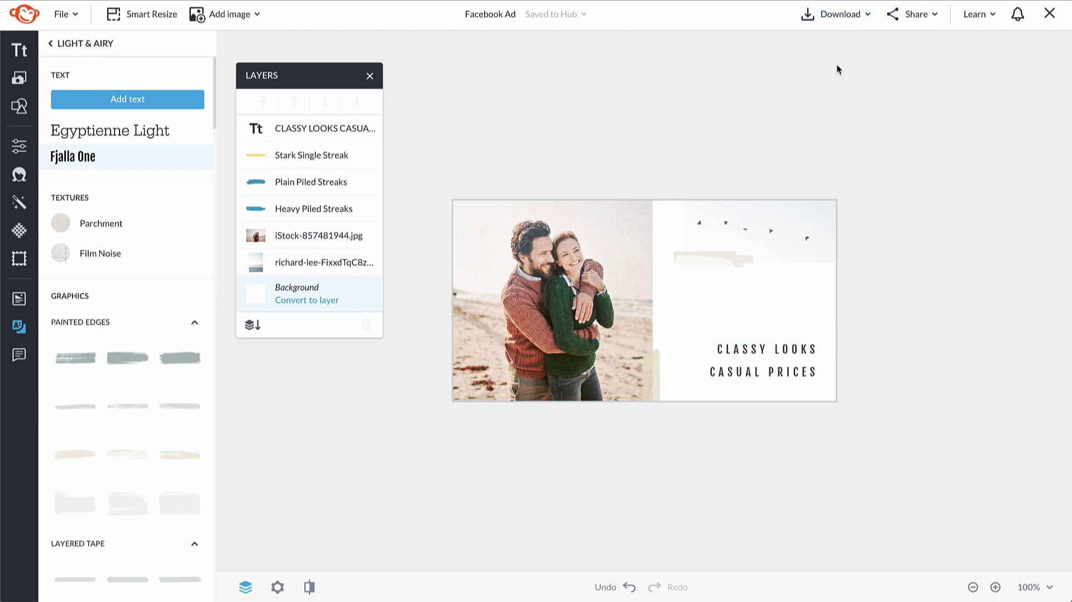
left_click(935, 21)
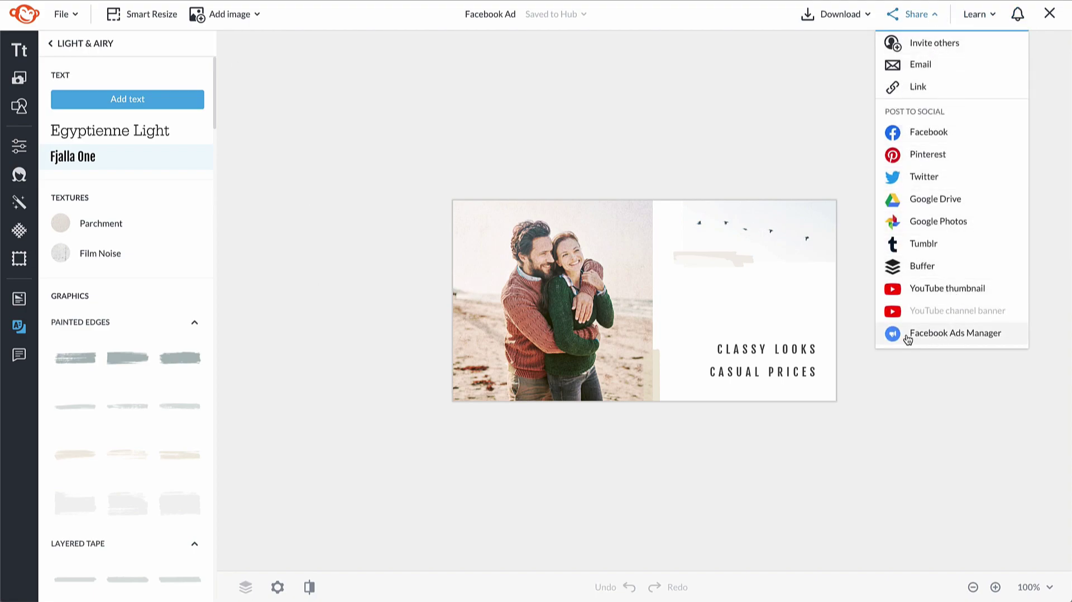
left_click(993, 334)
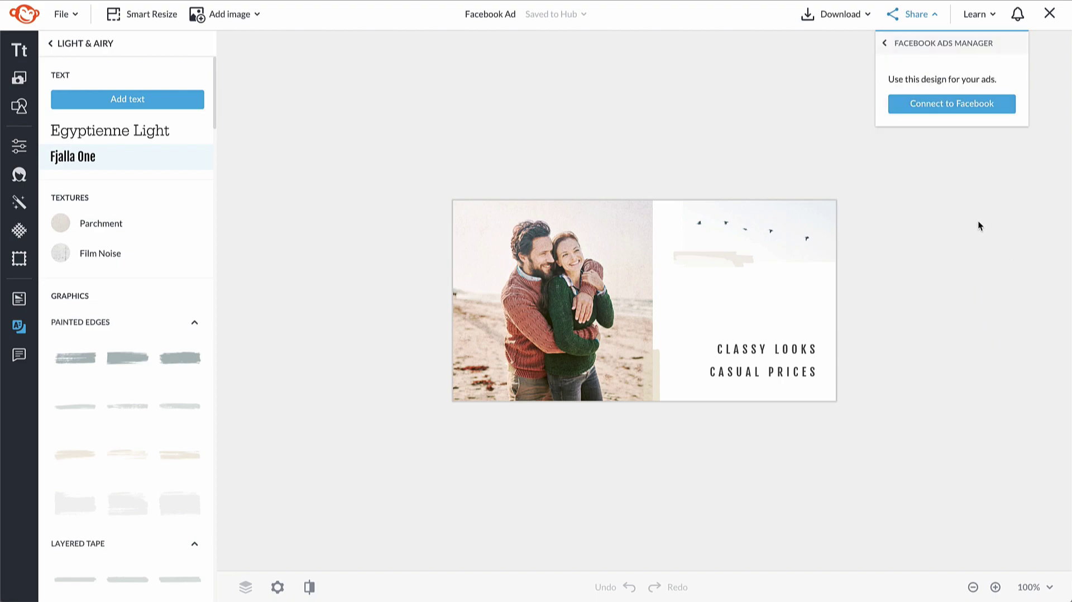
key("l")
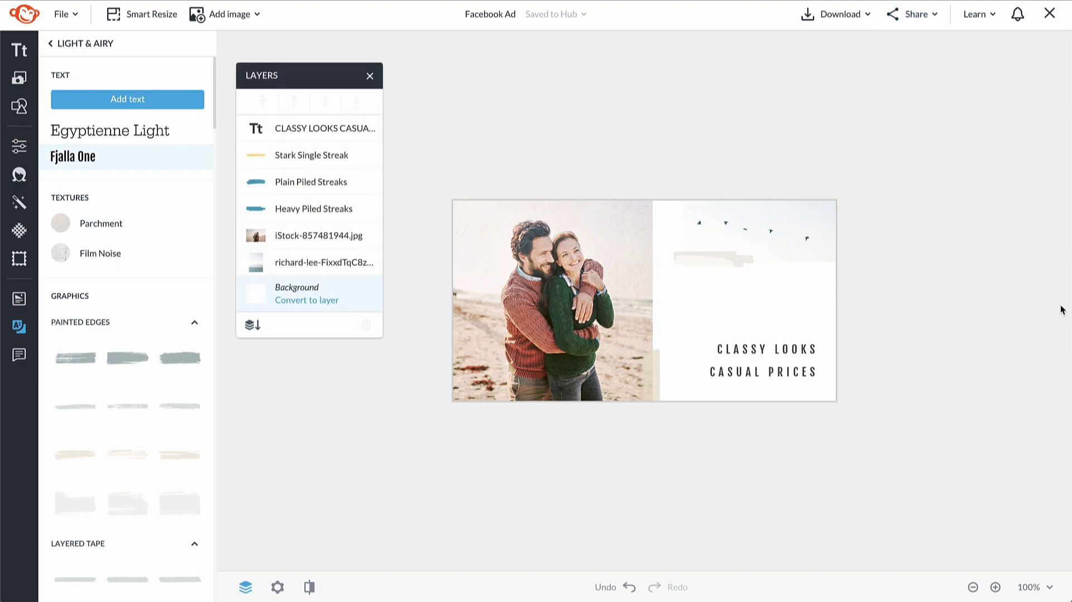